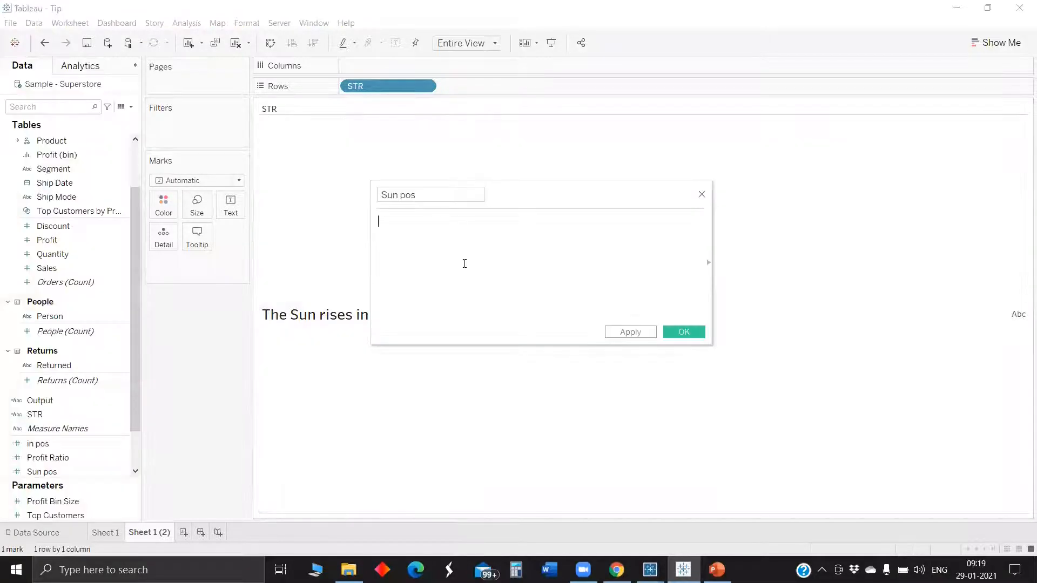
Step: Define the Sun pos calculated field with the formula FIND([STR],"Sun")
type("fi")
key("Return")
type("[s")
key("Return")
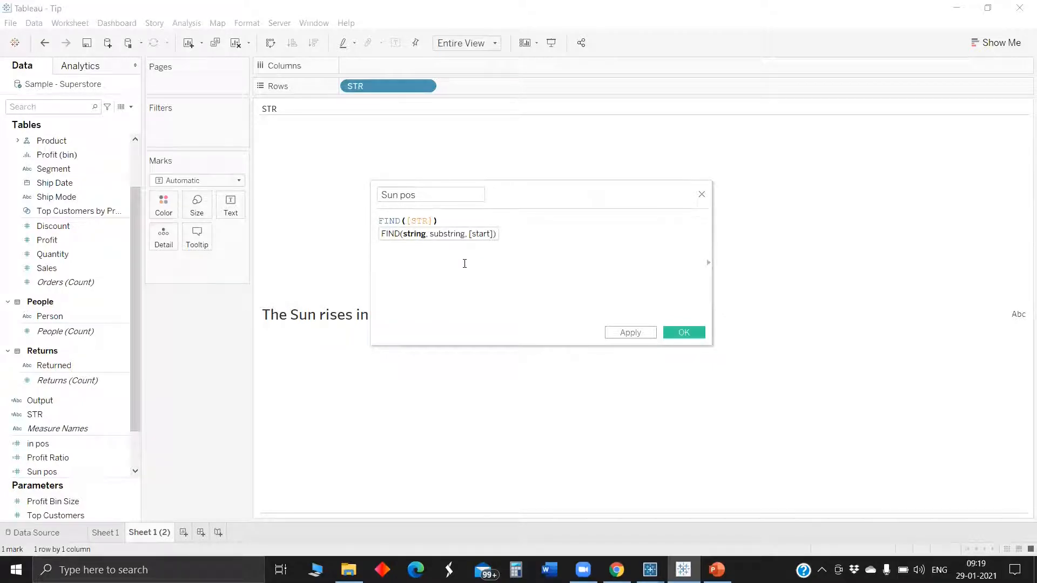
type(",\"Sun")
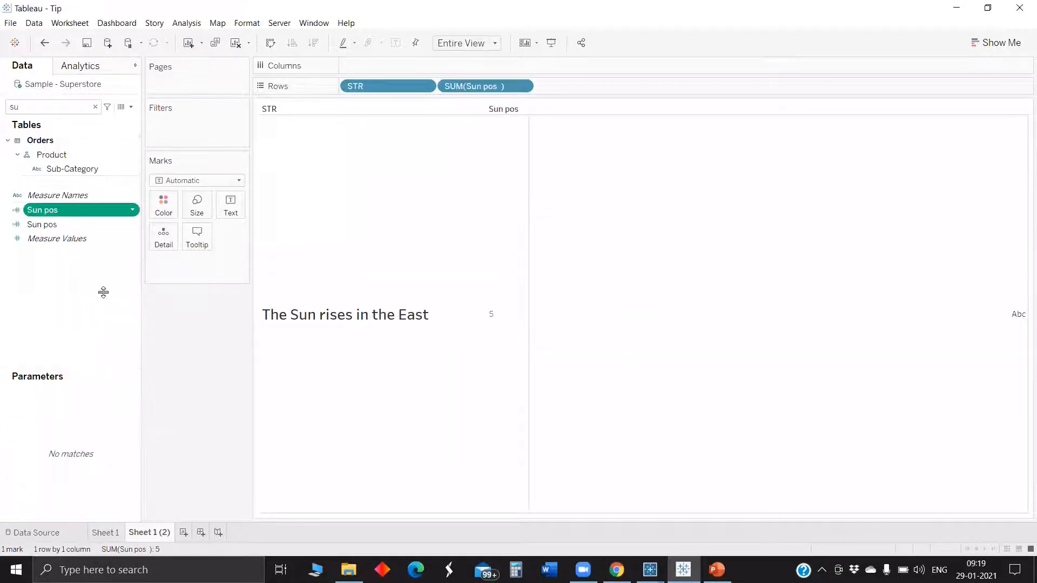
Step: Duplicate the Sun pos calculation, rename the copy In pos and set its formula to FIND([STR],"in")
key("shift+F10")
left_click(84, 297)
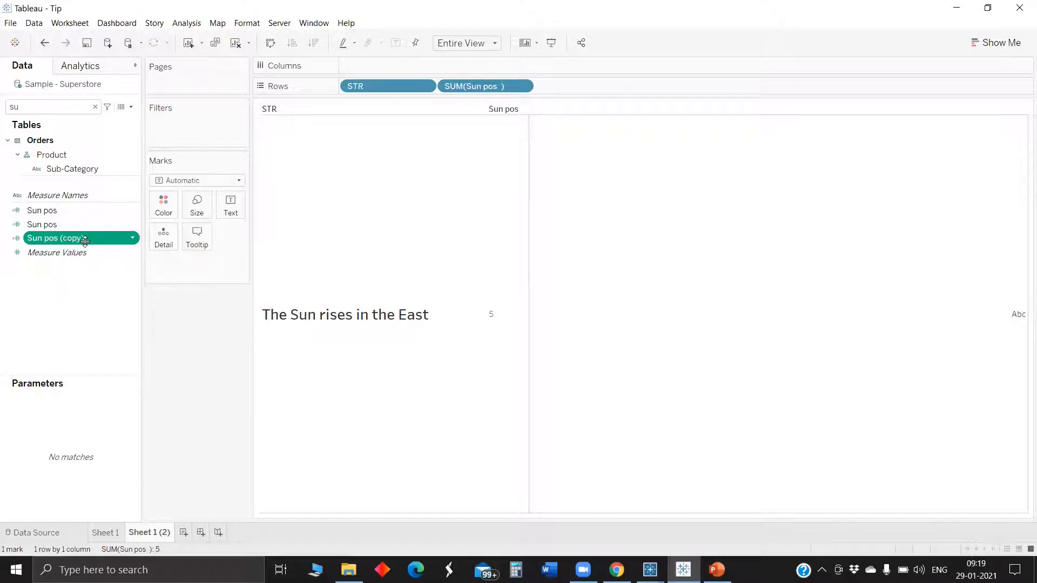
right_click(85, 240)
left_click(136, 309)
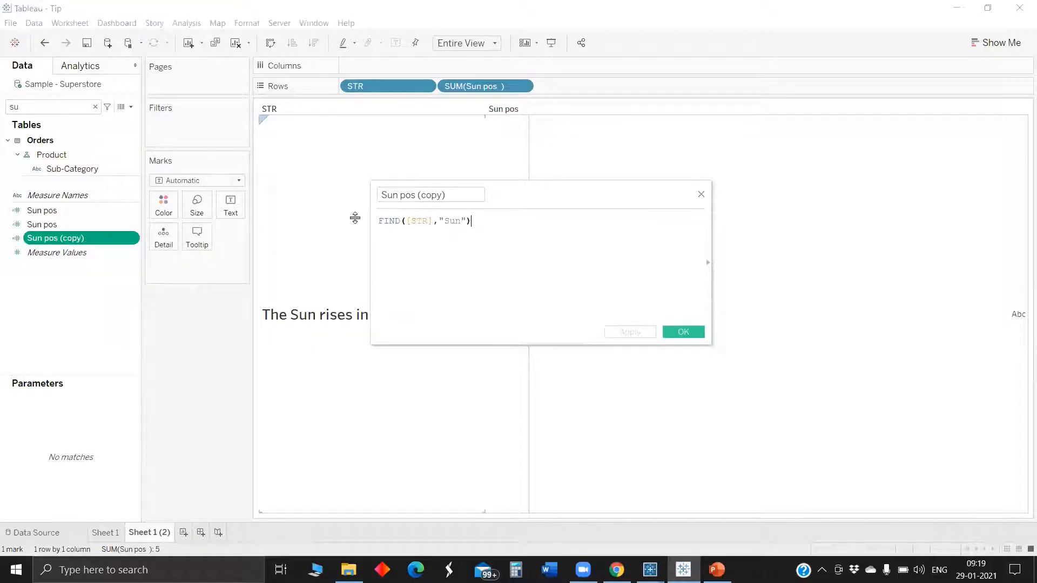
left_click(393, 196)
key("BackSpace")
key("BackSpace")
type("I")
left_click_drag(409, 195, 518, 194)
key("BackSpace")
double_click(451, 220)
type("In pos")
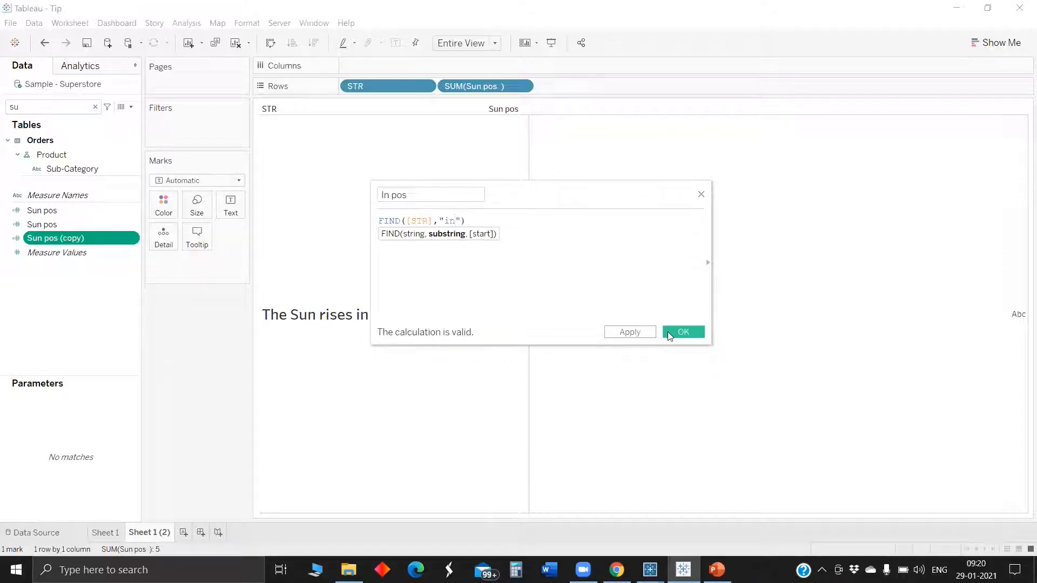
left_click(670, 333)
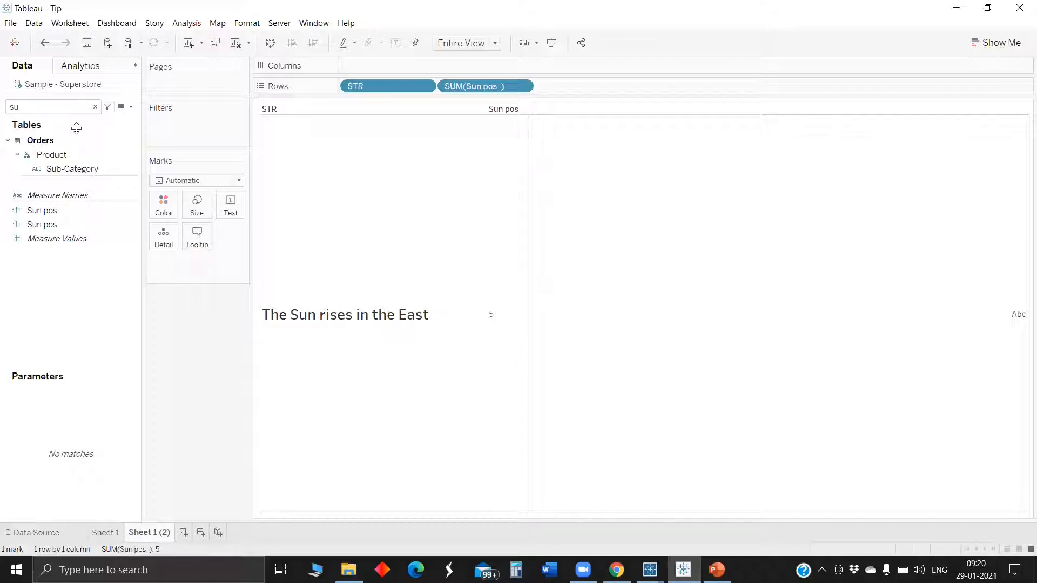
Step: Filter the field list by "in" and add the lowercase in pos field to Rows after Sun pos
left_click(46, 107)
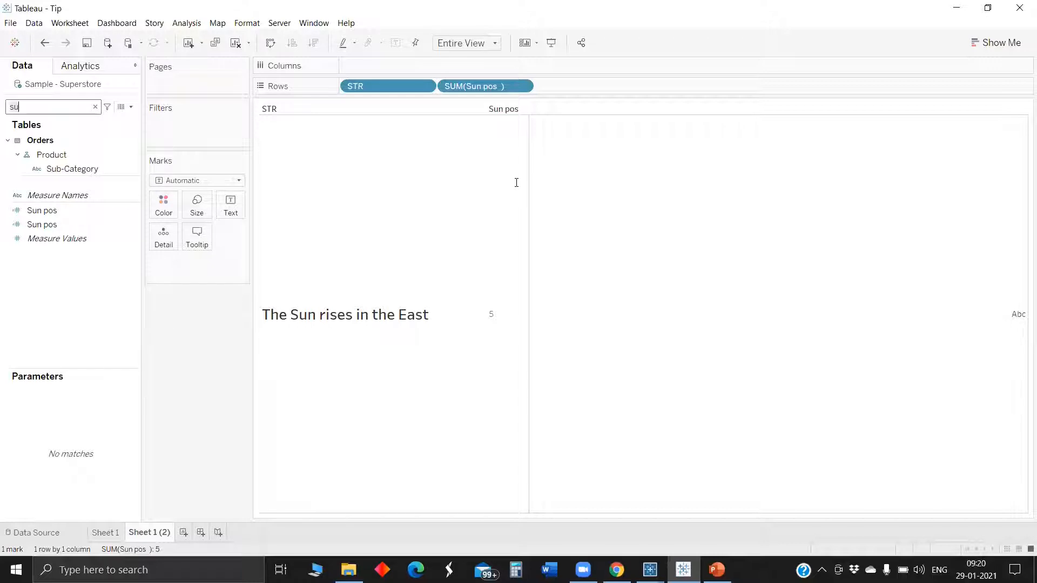
key("BackSpace")
key("BackSpace")
type("i")
type("n")
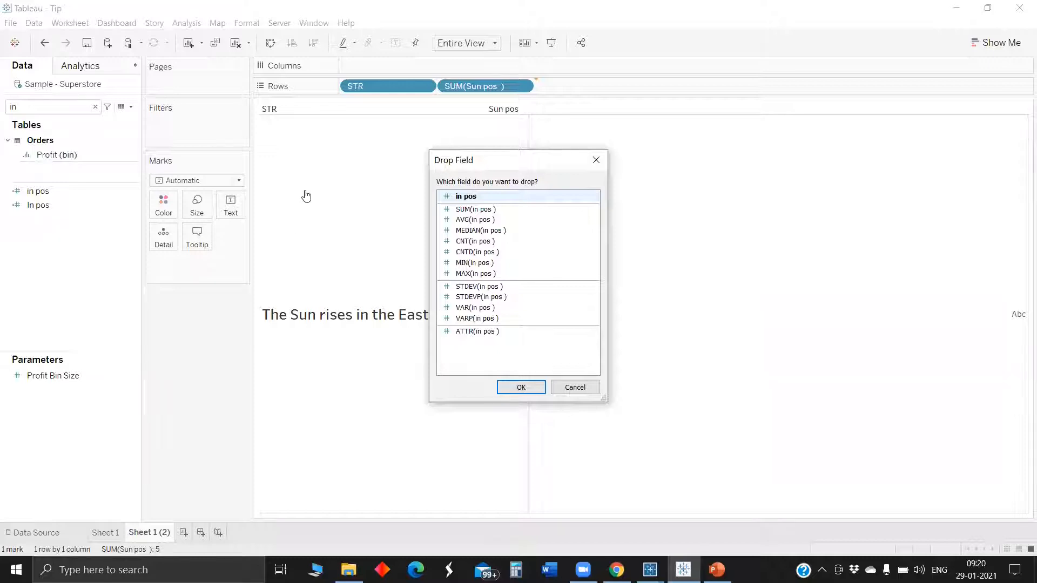
key("Return")
Step: Start a calculated field named Rises with MID([STR],) and move its editor away from the sentence in the view
type("Rises")
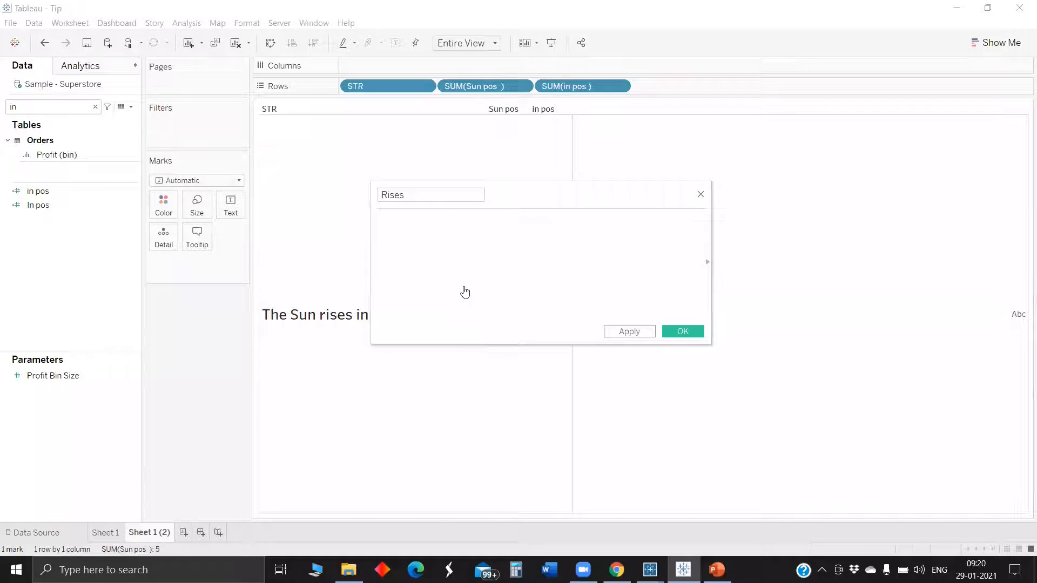
left_click(465, 293)
type("m")
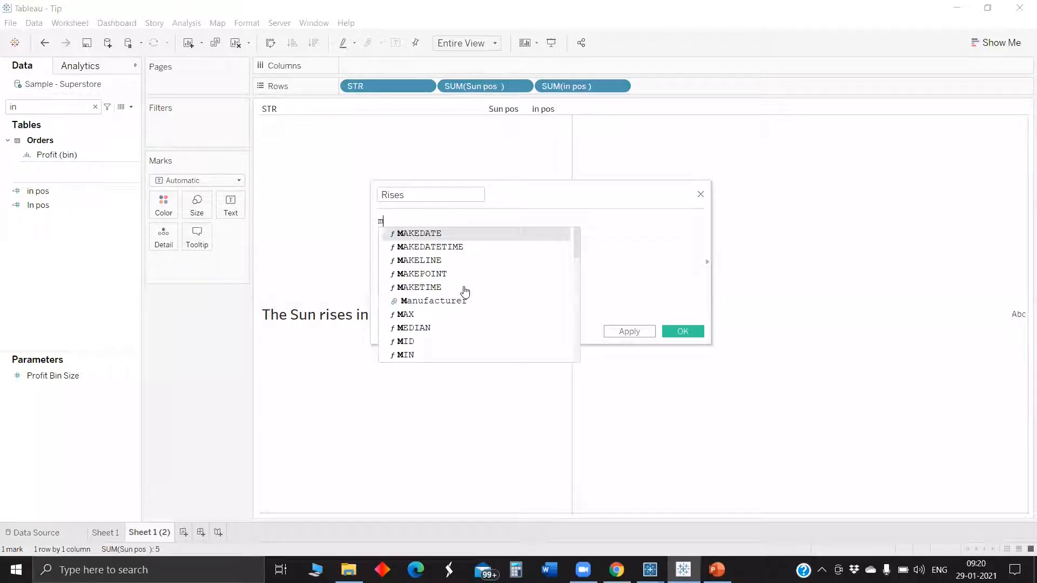
type("ID([STR],)")
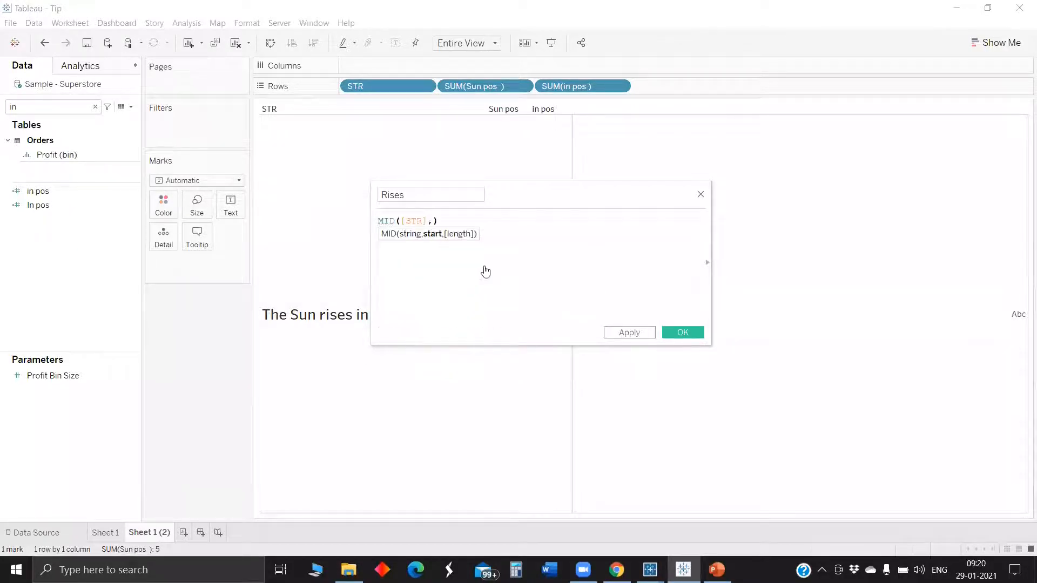
left_click_drag(618, 190, 676, 188)
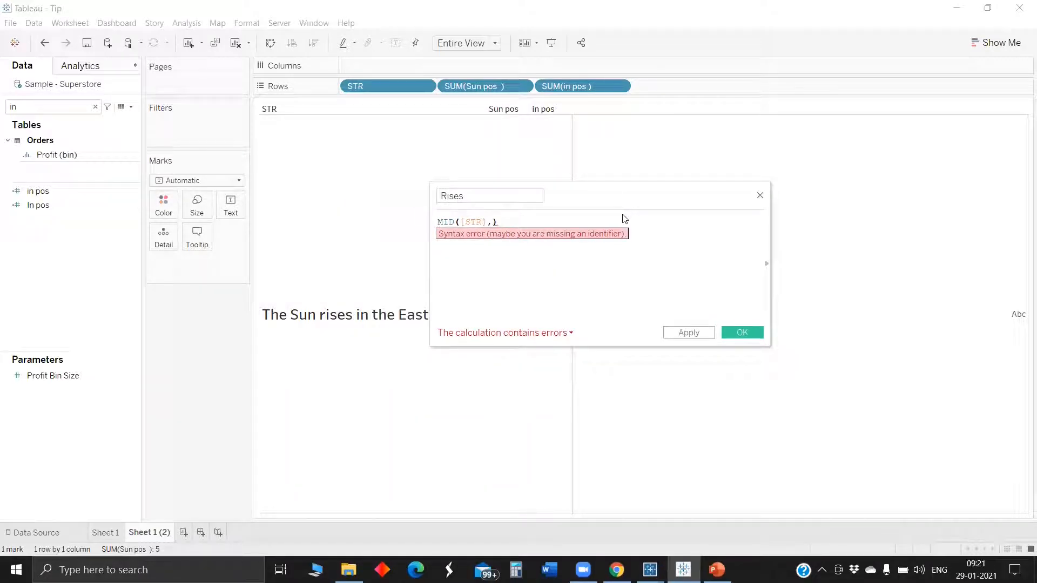
mouse_move(622, 214)
left_mouse_down()
mouse_move(712, 236)
mouse_move(743, 194)
mouse_move(687, 222)
mouse_move(689, 232)
left_mouse_up()
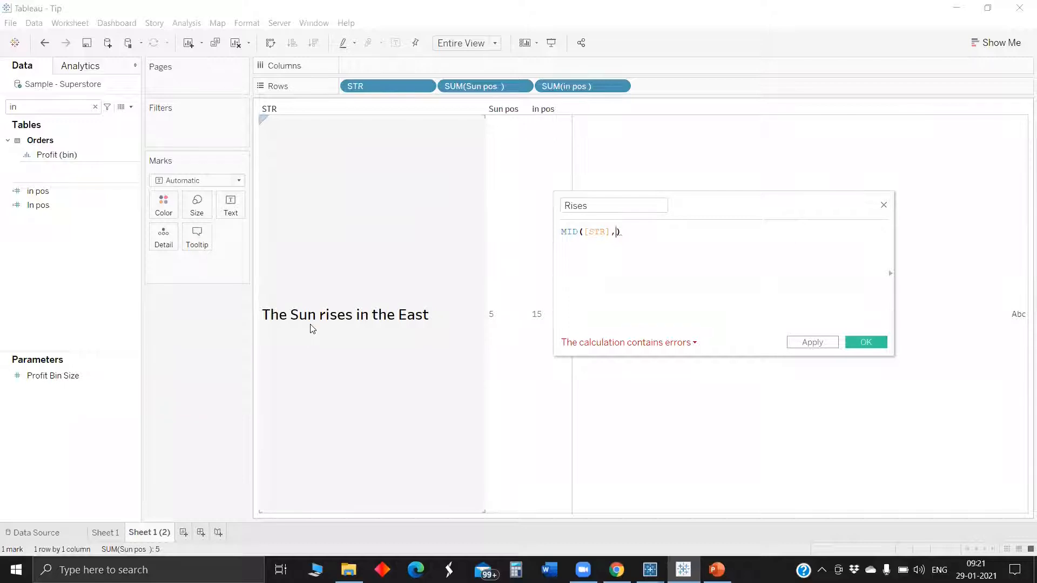
Step: Enter [Sun pos]+3 as the start argument of the Rises MID formula
type("[Sun pos]")
key("Return")
type("+")
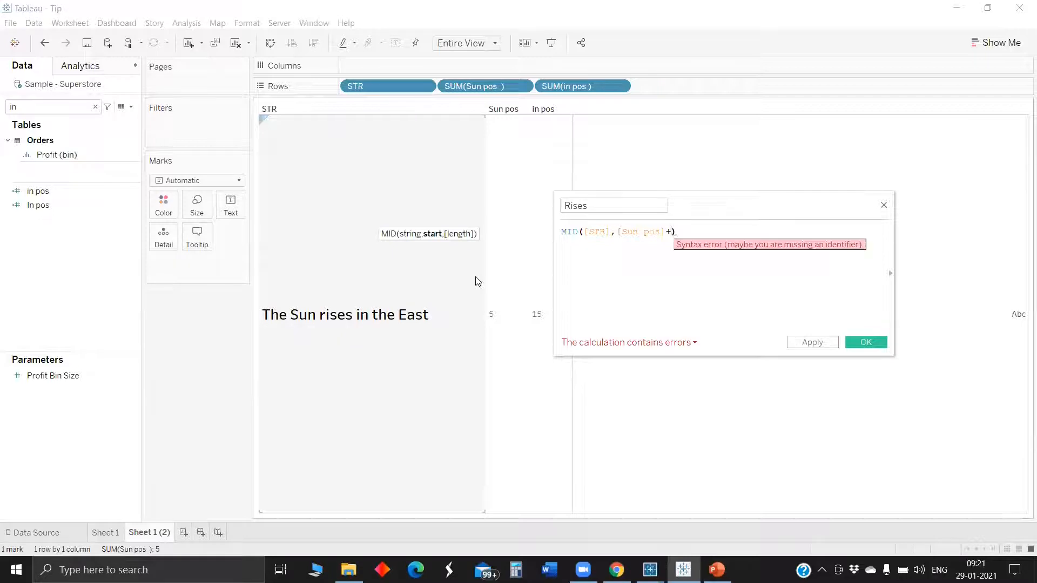
type("3")
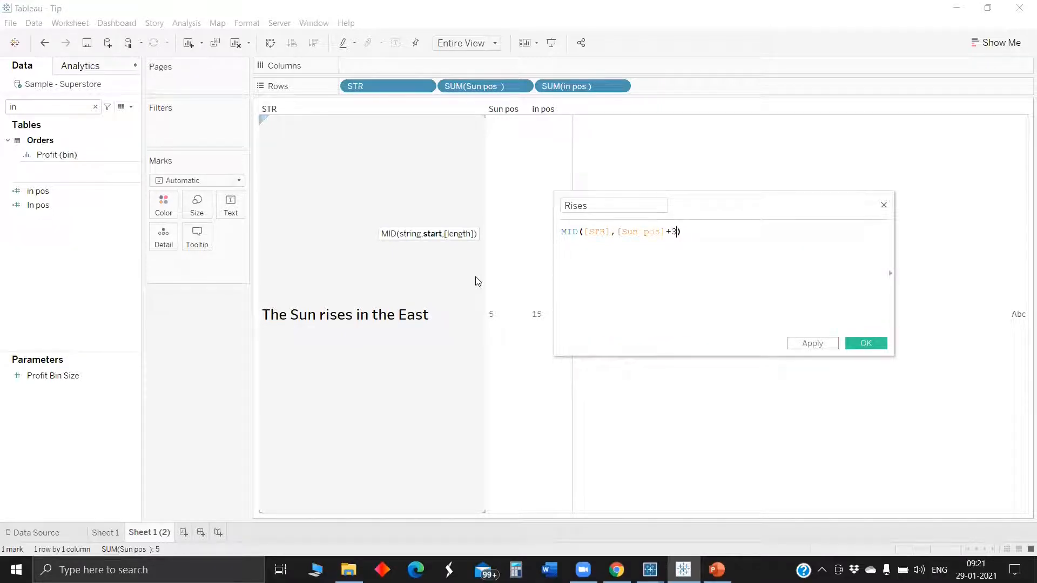
type(",")
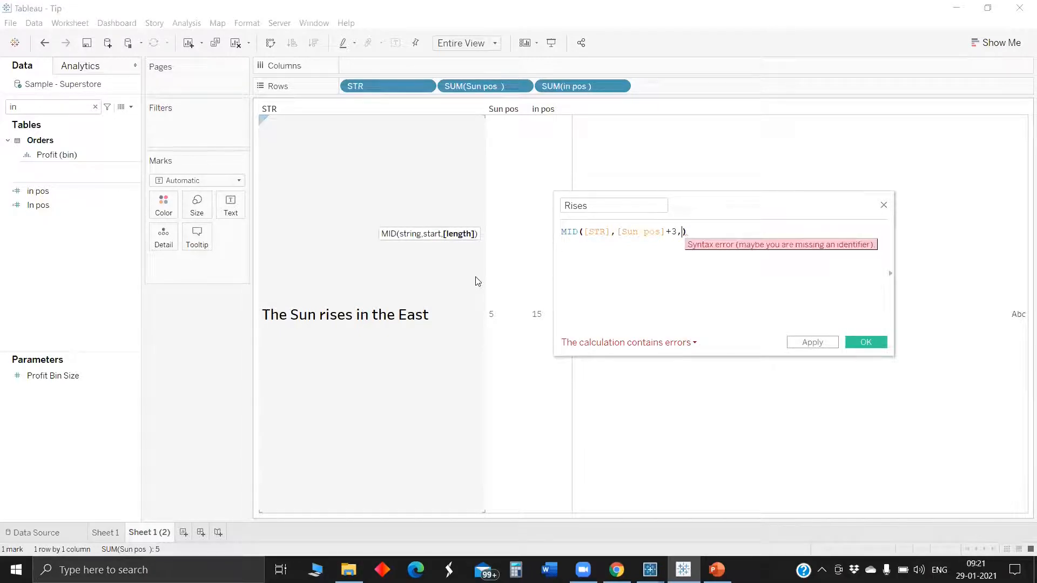
left_click(478, 281)
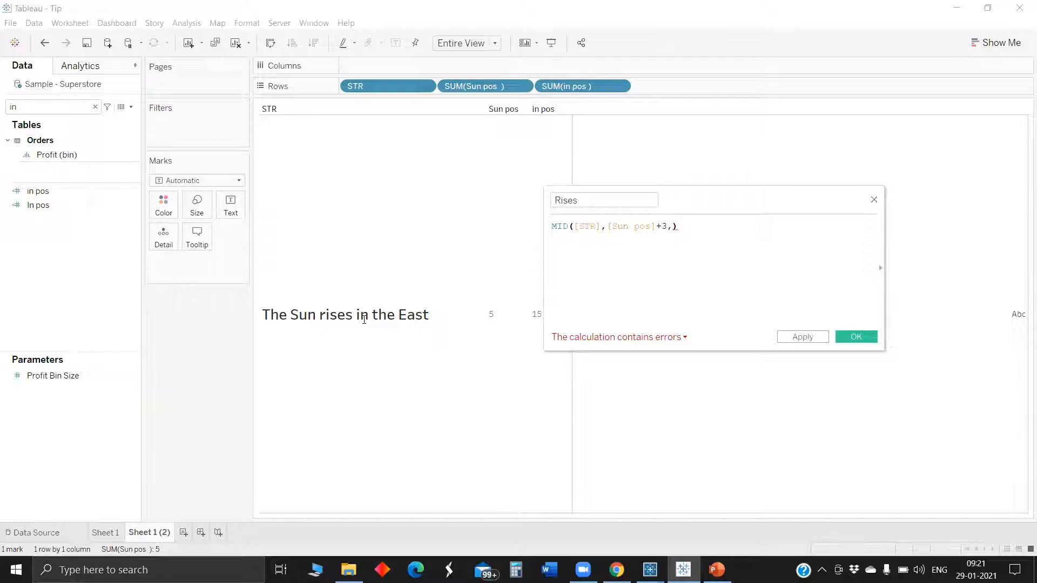
left_click(362, 317)
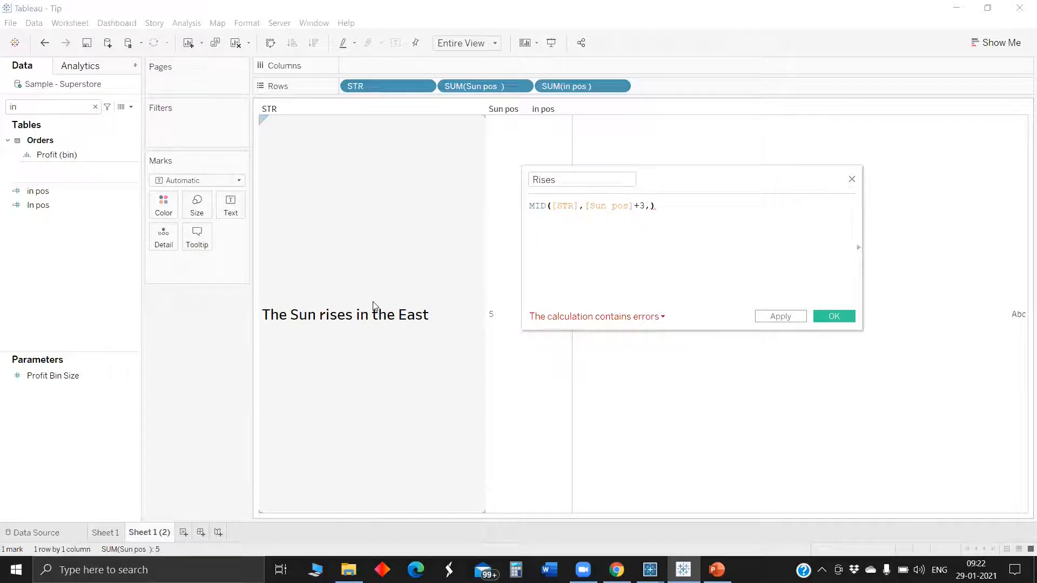
Step: Insert the lowercase in pos field as the MID length argument, followed by a minus sign
type("in")
key("BackSpace")
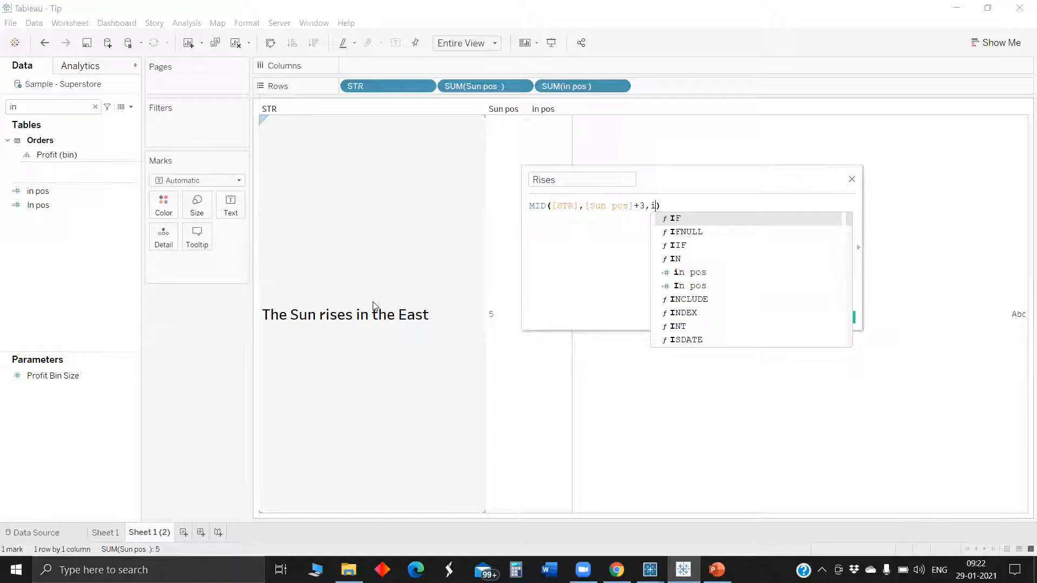
double_click(700, 273)
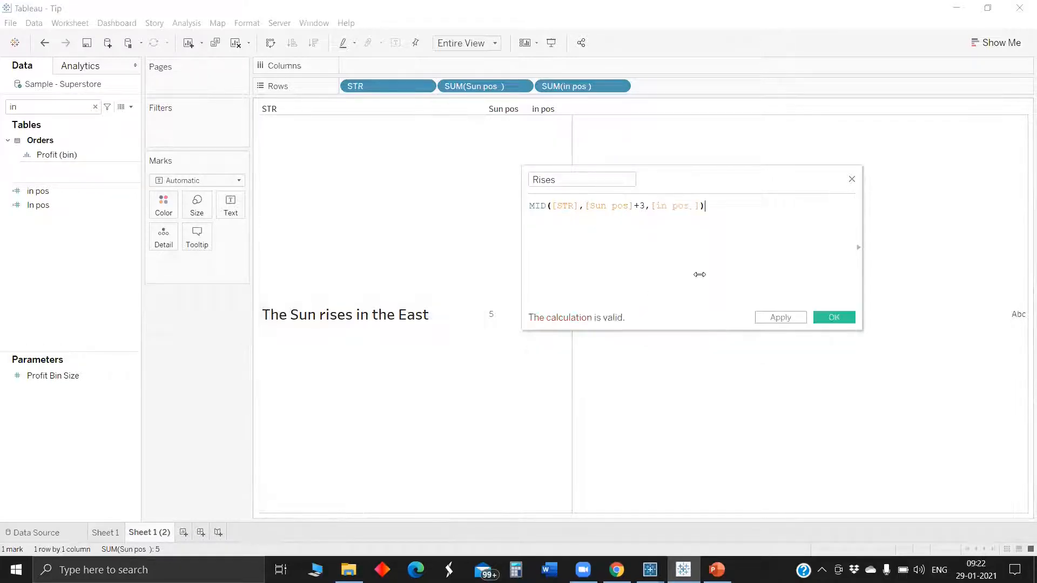
key("Left")
type("-")
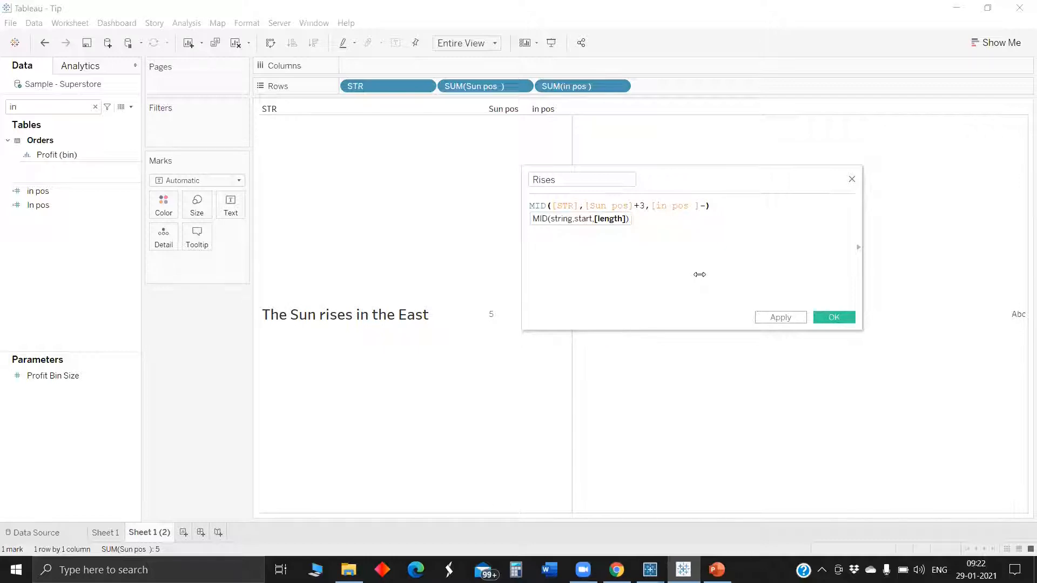
Step: Complete the length argument by subtracting a copy of the start expression as ([Sun pos]+3), and save the Rises calculation
left_click_drag(585, 206, 645, 206)
key("ctrl+c")
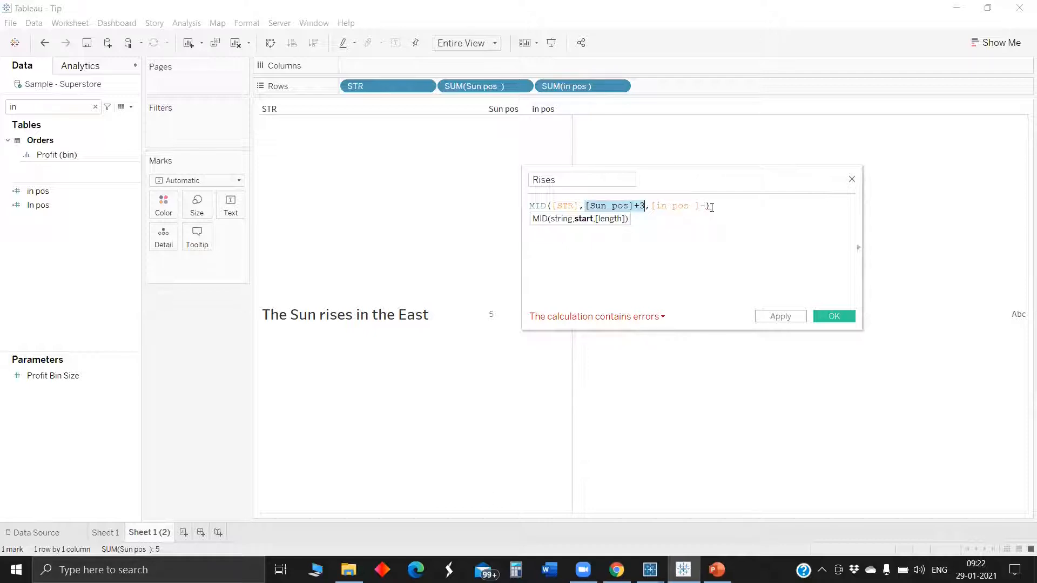
left_click(705, 209)
type("(")
key("ctrl+v")
type("\"")
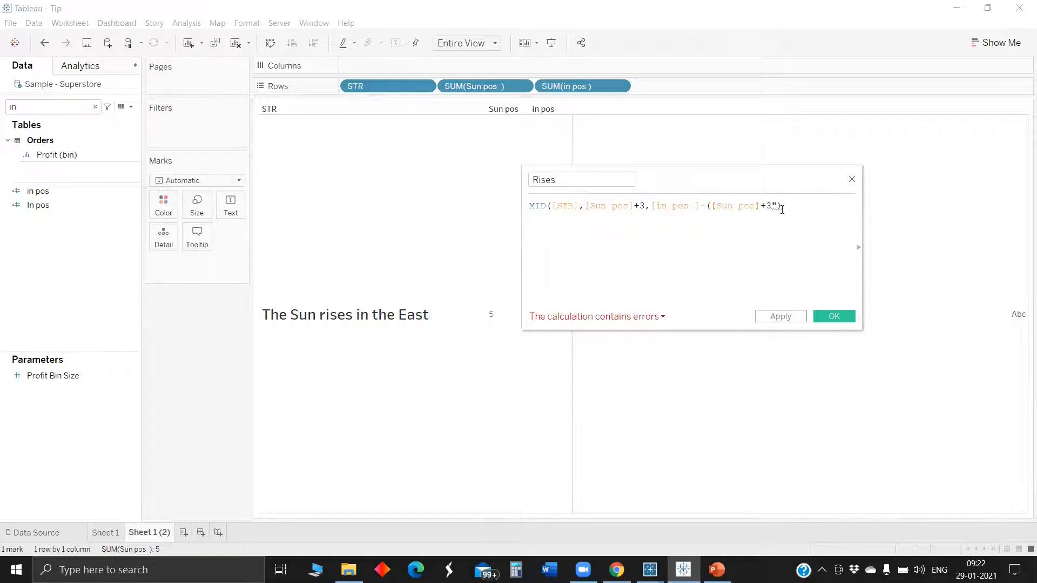
key("BackSpace")
type(")")
left_click(833, 316)
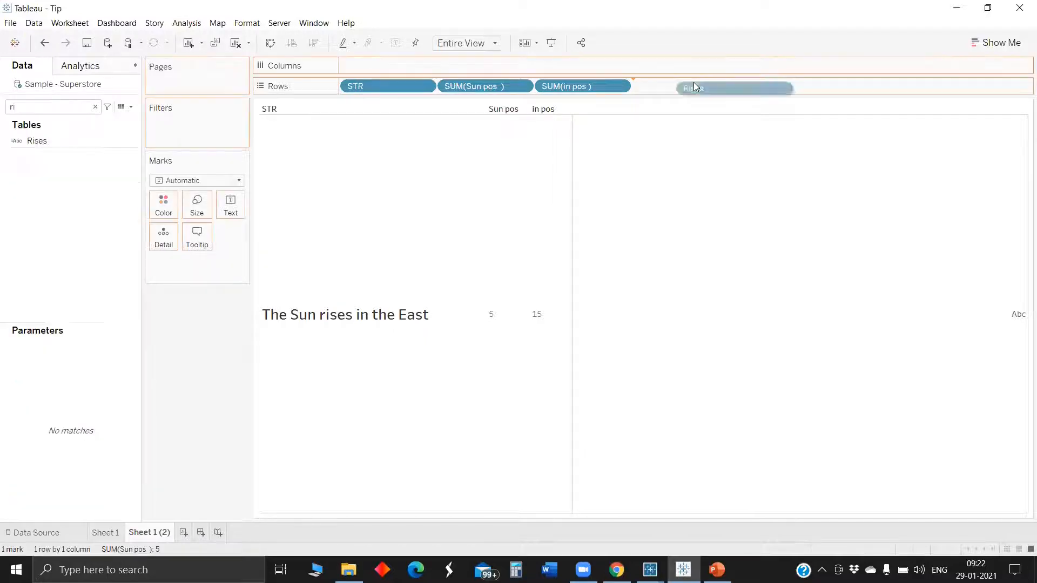
Step: Add the Rises field to the end of Rows
left_click_drag(694, 82, 695, 89)
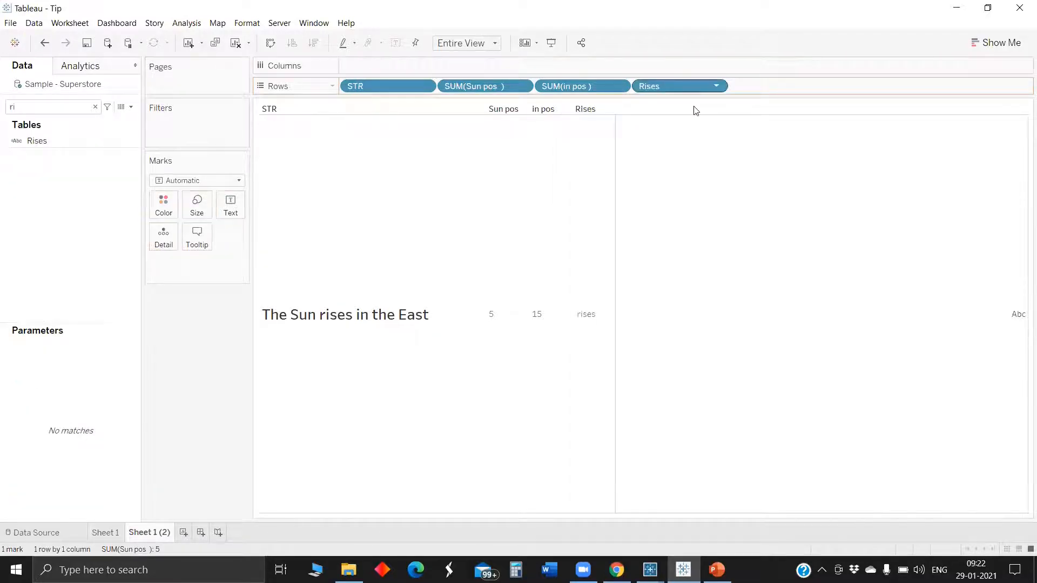
mouse_move(620, 313)
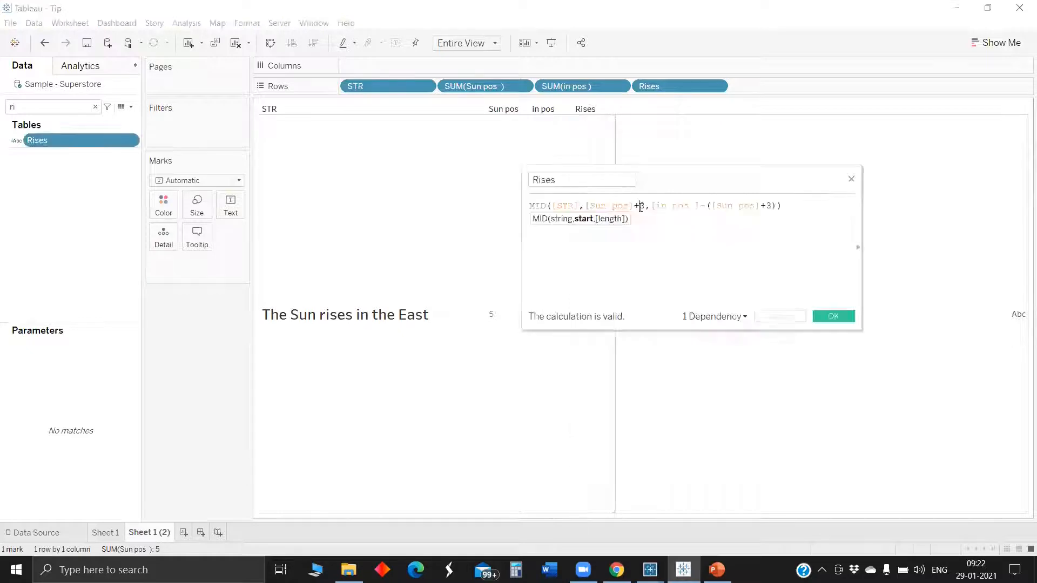
Step: Replace the 3 in the start argument of the Rises formula with len("Sun") and save the calculation
type("len(S")
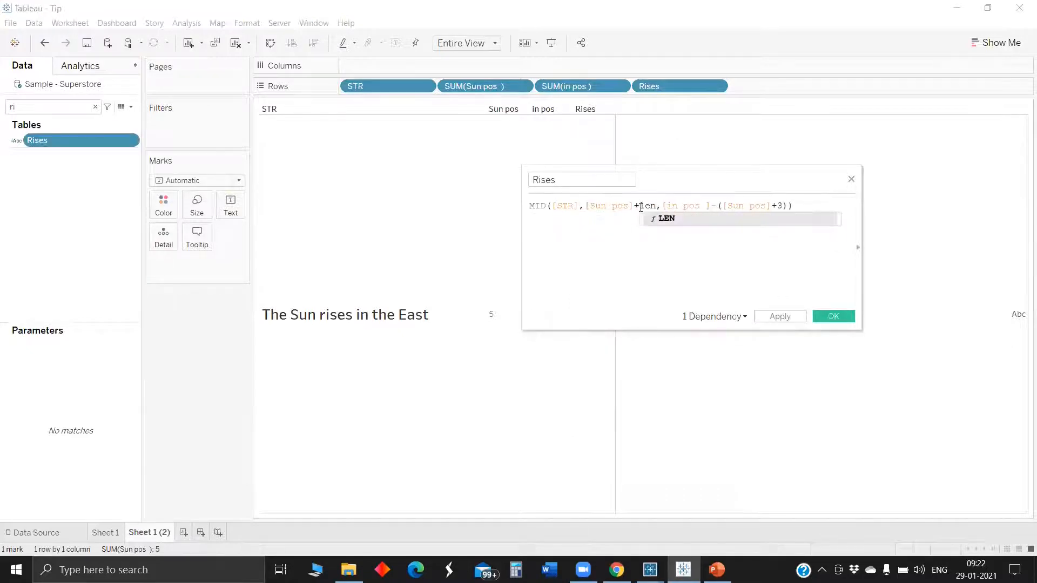
type("un)")
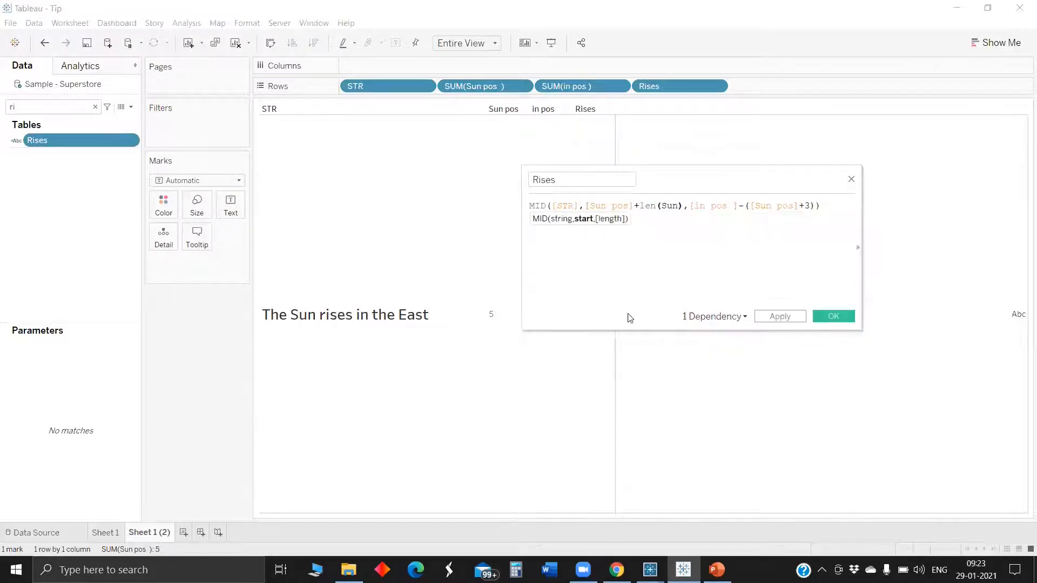
left_click(662, 208)
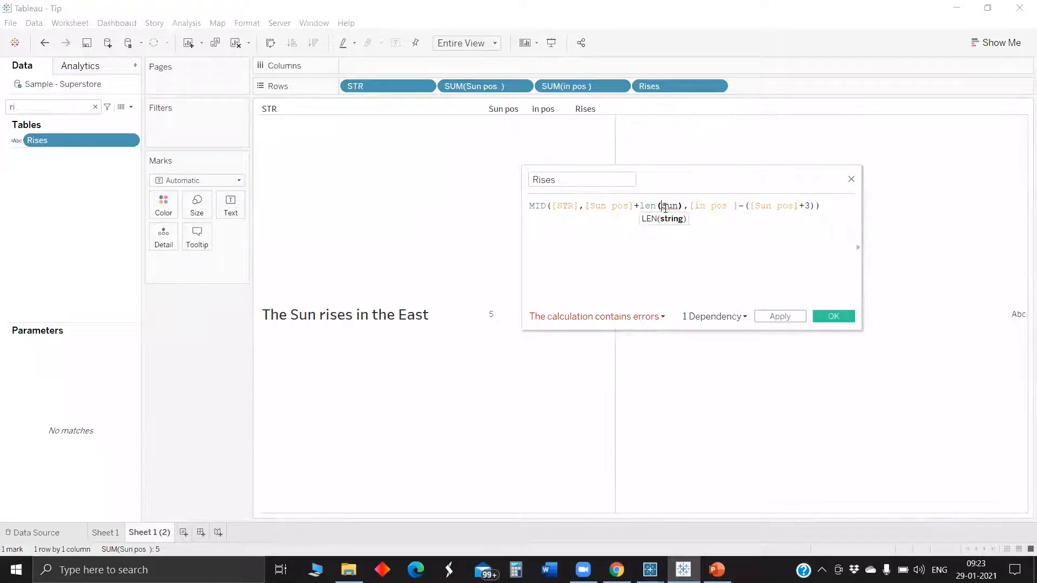
type("\"")
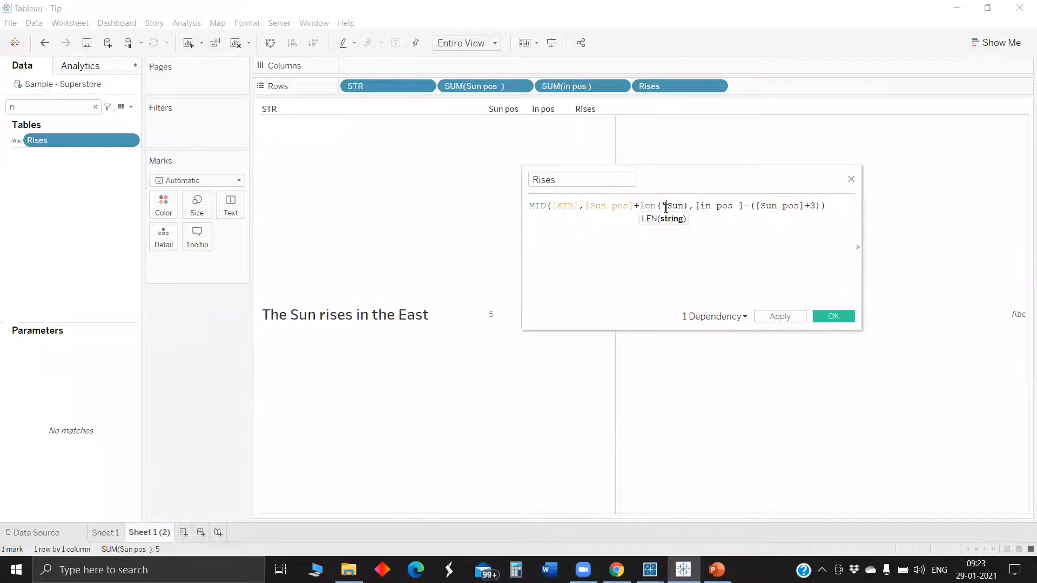
key("Right")
key("Right")
type("\"")
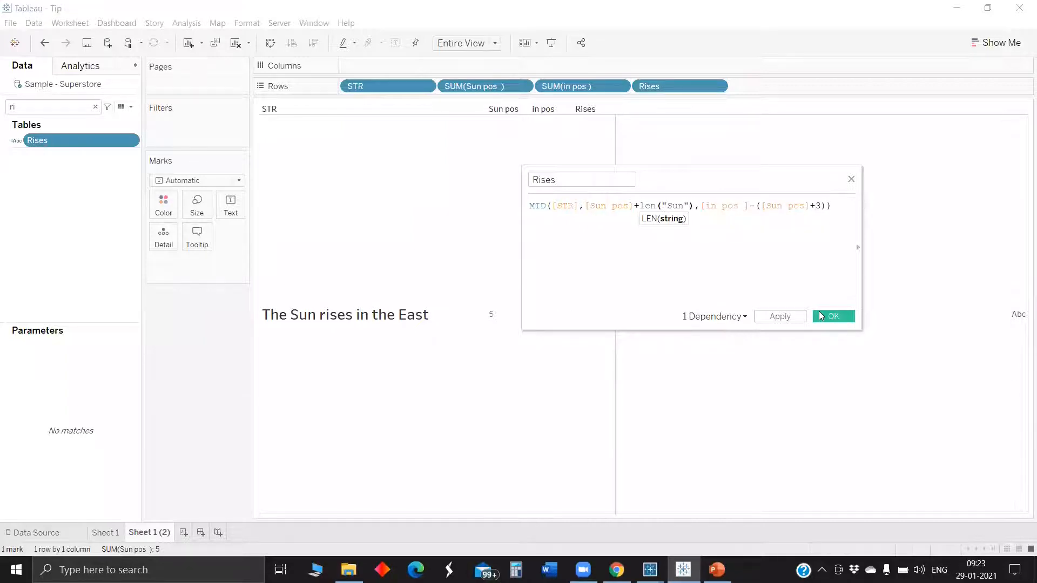
left_click(820, 316)
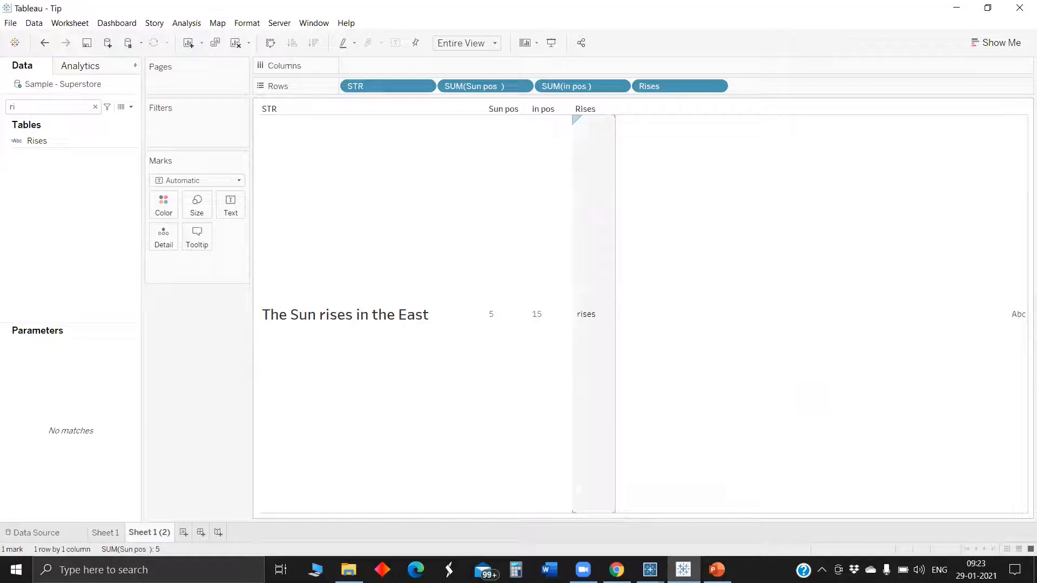
Step: Switch to Tableau Prep Builder, complete the Name pos calculation as FIND([Name],"Name") and save it
mouse_move(650, 569)
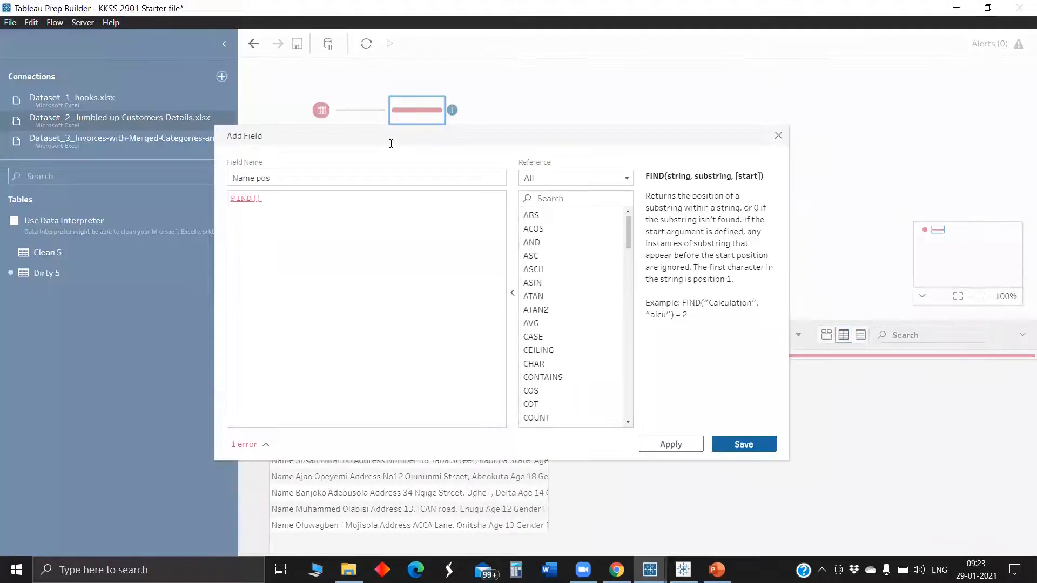
type("[Name]")
key("Return")
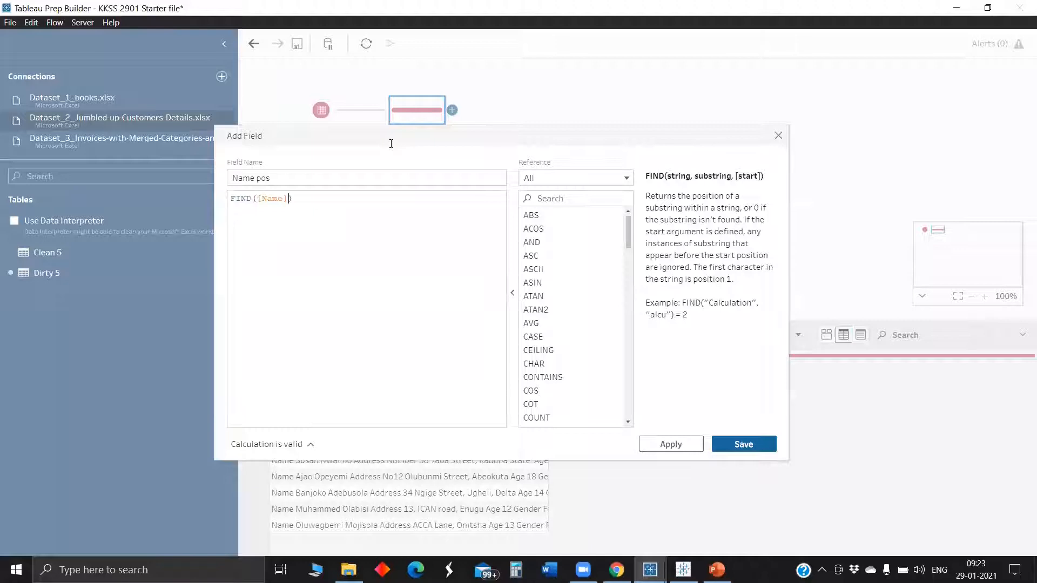
type(",\"Name\"")
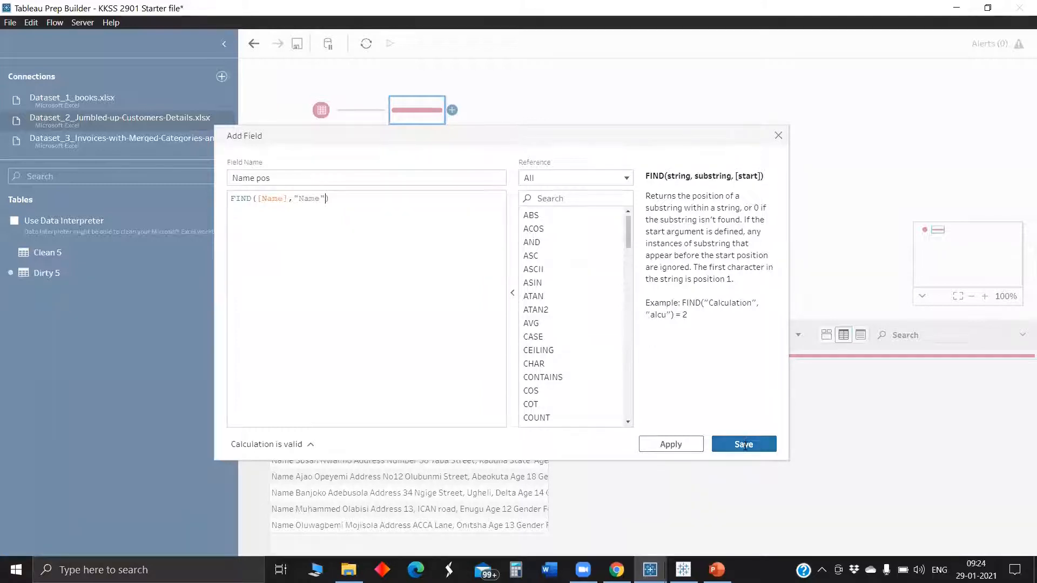
left_click(745, 444)
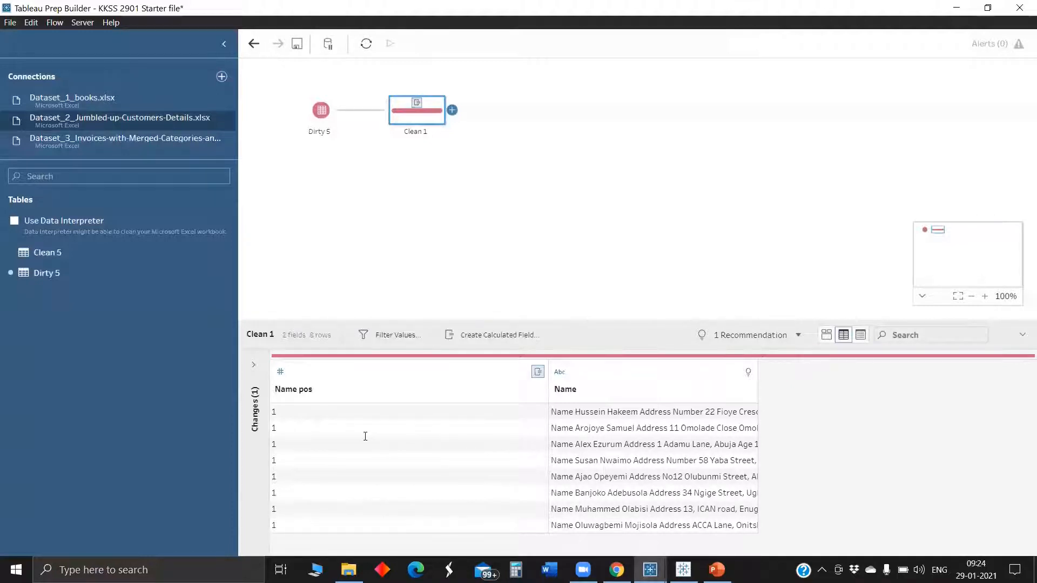
Step: Paste a copy of the Name pos calculation, rename it Address pos, change its search text to "Address" and save it
key("ctrl+v")
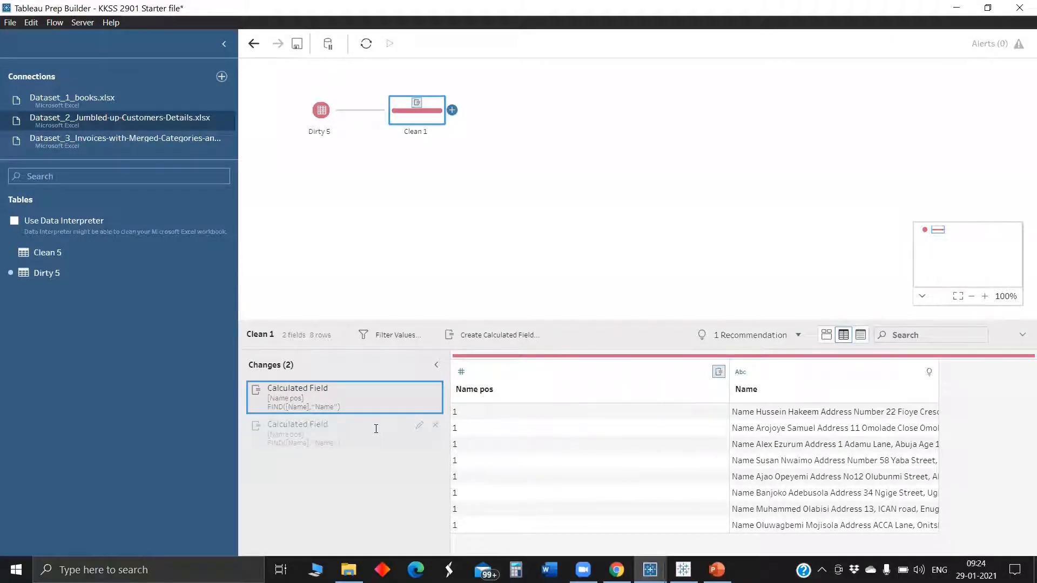
left_click(420, 425)
double_click(261, 178)
type("Address")
double_click(326, 198)
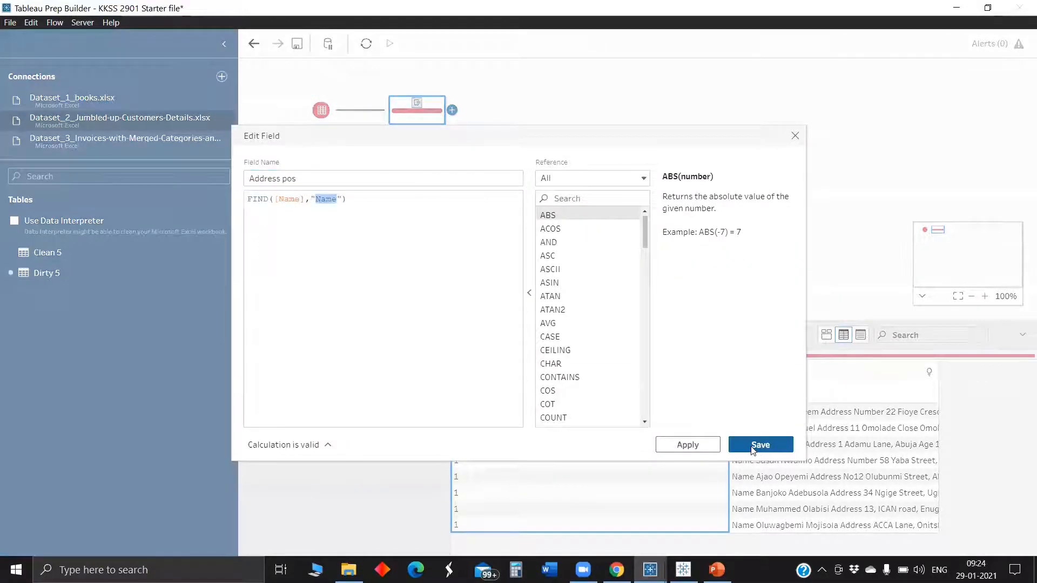
type("Address")
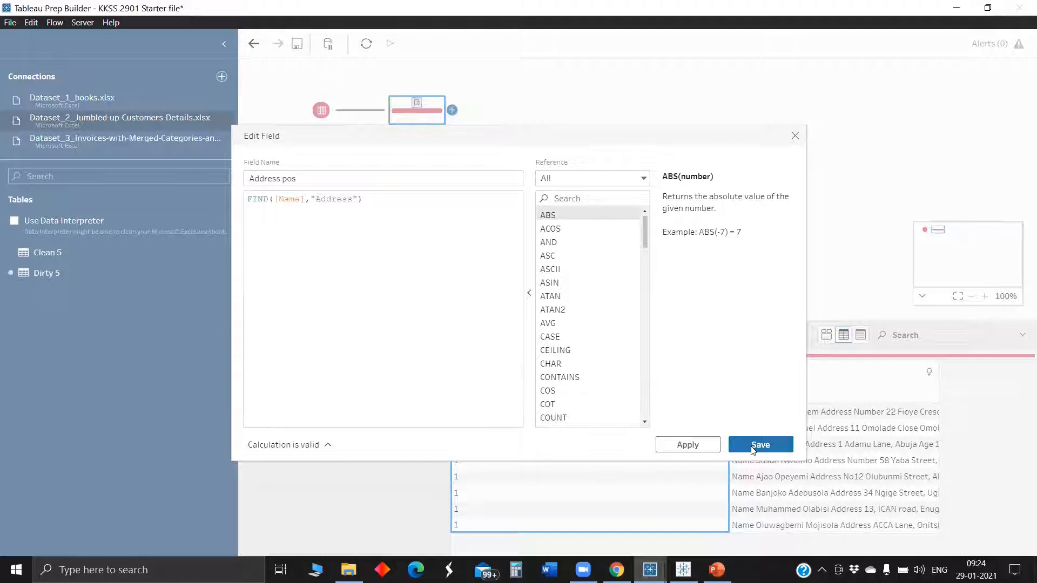
left_click(752, 450)
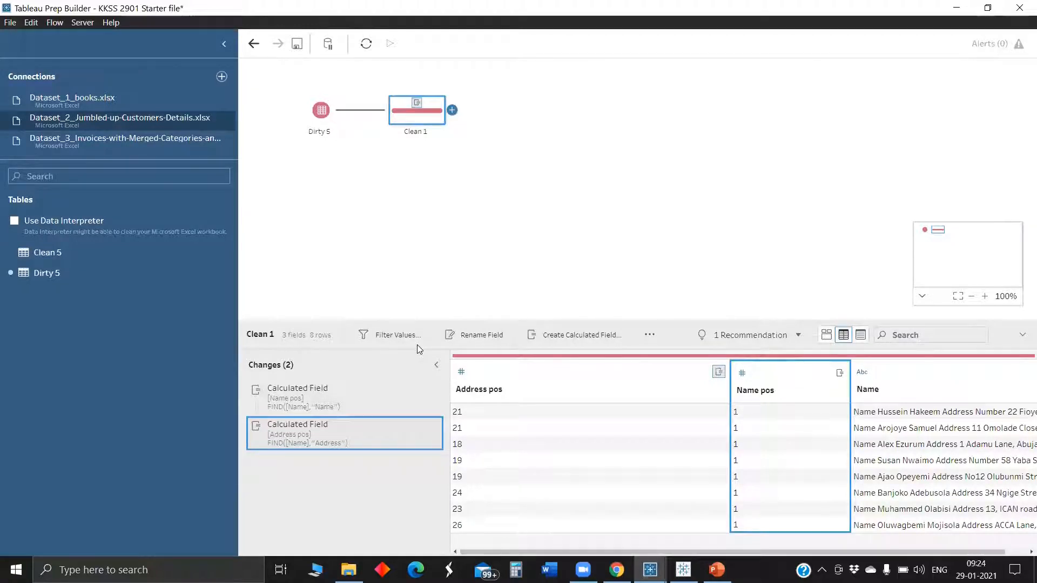
Step: Create a calculated field called NAME and begin its formula as MID([Name],[Name pos]+4,
left_click(575, 335)
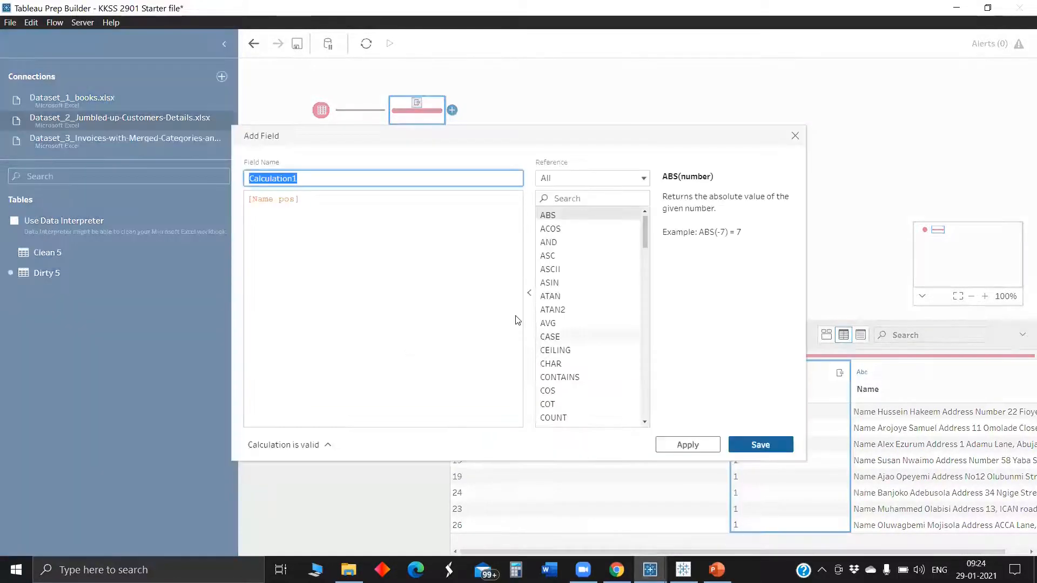
key("BackSpace")
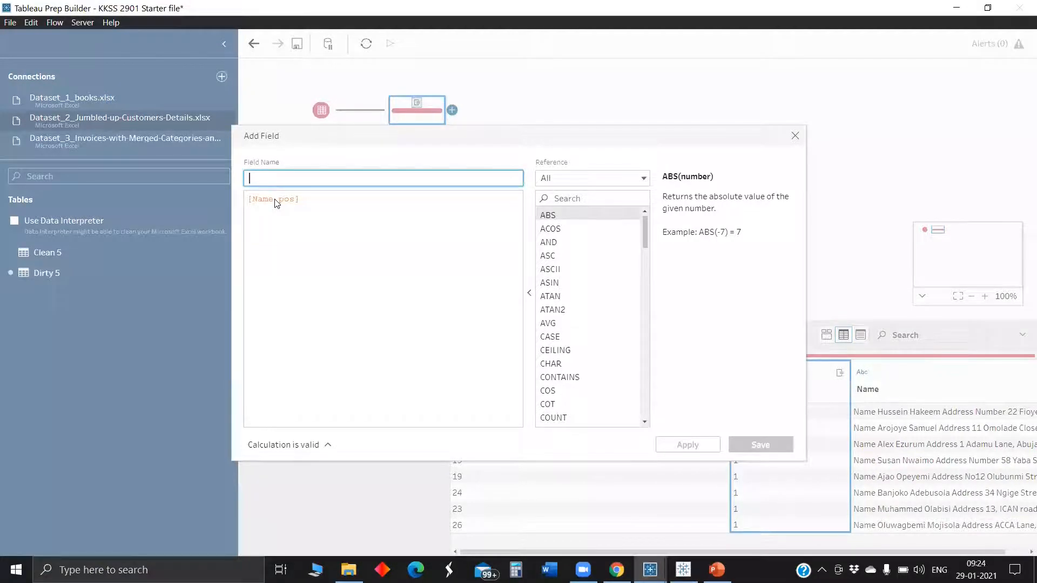
type("NAME")
left_click(277, 204)
key("ctrl+a")
type("MID(nam")
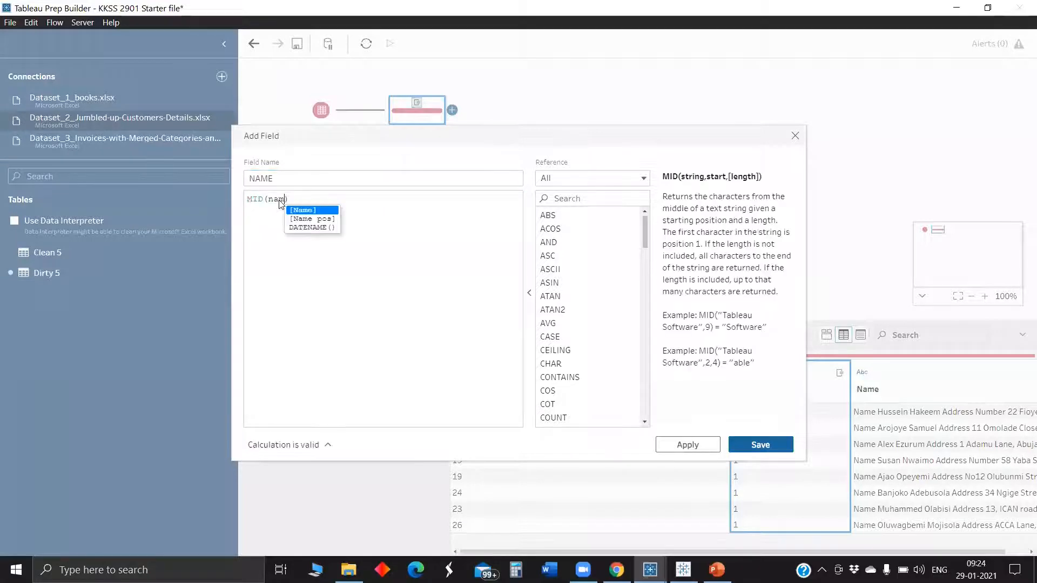
left_click(325, 214)
type(",nam")
left_click(329, 218)
type("+4,")
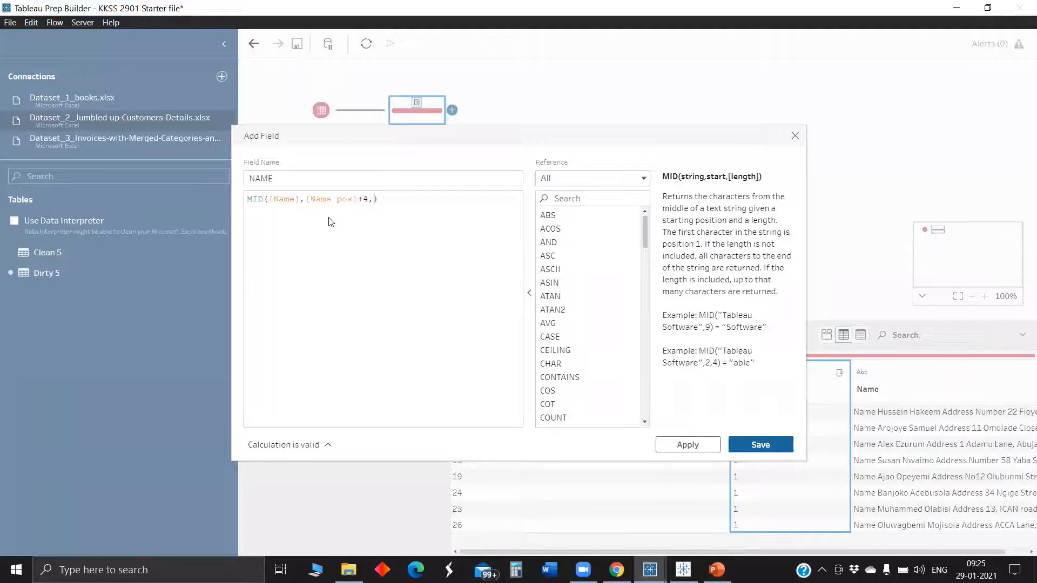
Step: Complete the MID length argument of the NAME calculation as [Address pos]-([Name pos]+4)
type("add")
left_click(419, 212)
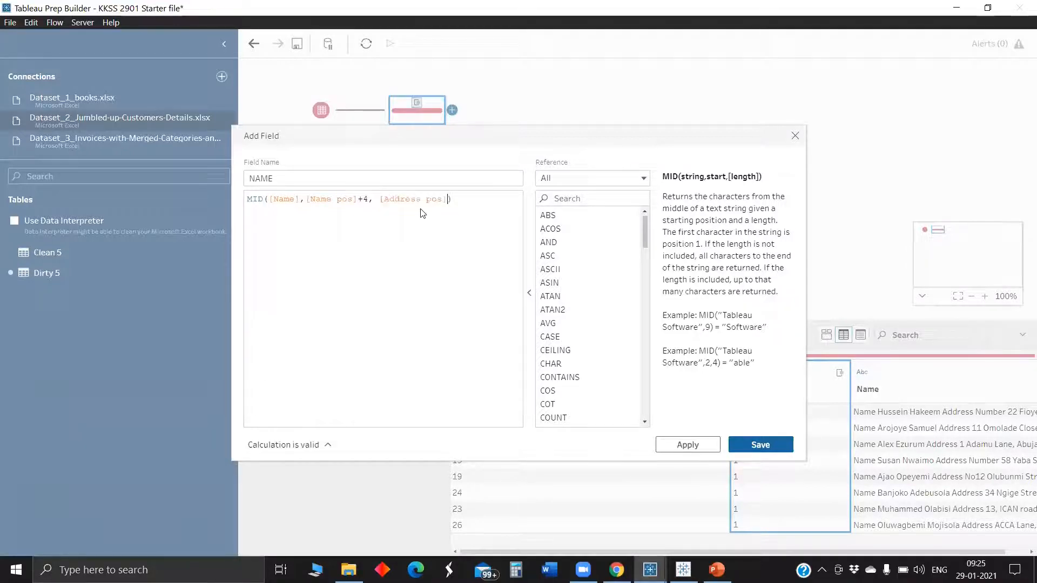
type("-(NAme")
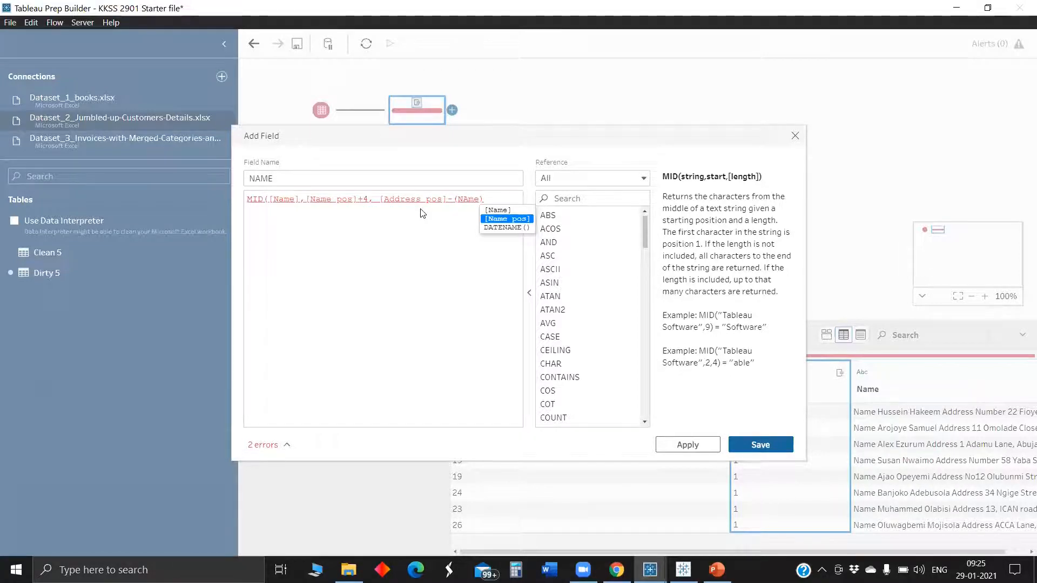
key("BackSpace")
type("e")
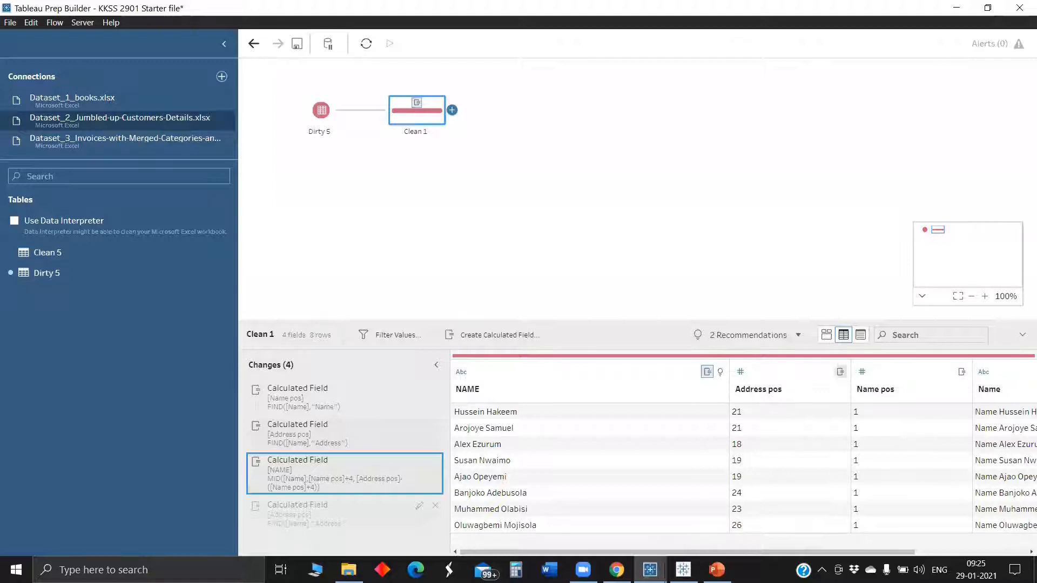
Step: Turn the pasted copy of the Address pos calculation into Gender pos, using "Gender" as the FIND search text
left_click(344, 514)
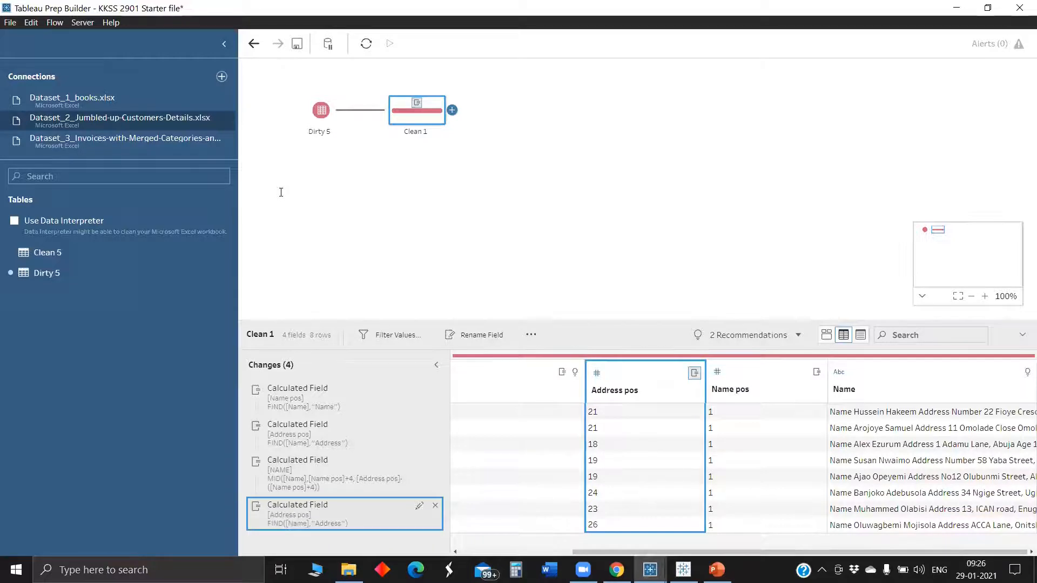
right_click(354, 514)
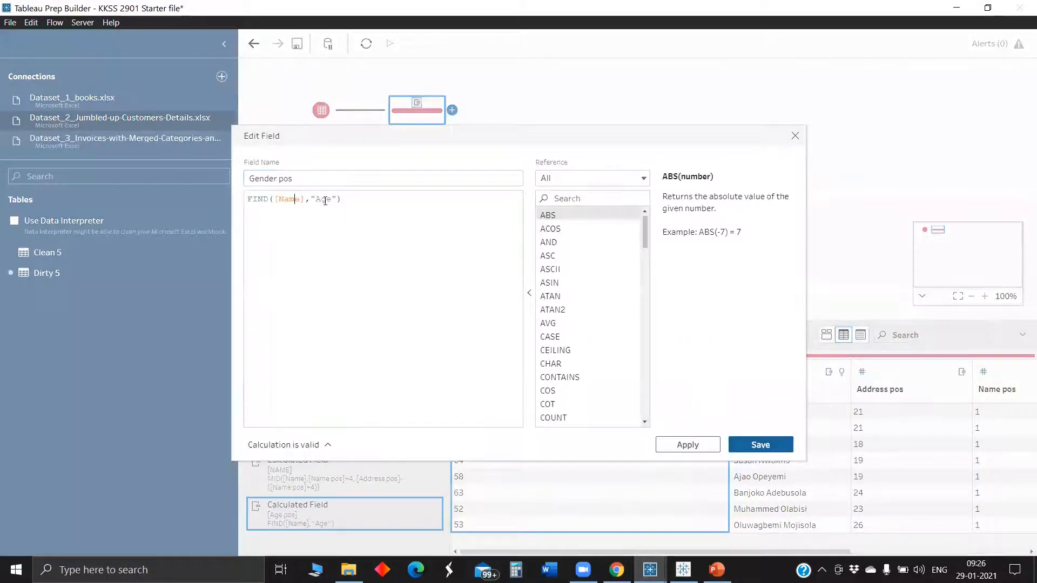
double_click(325, 200)
type("Gender")
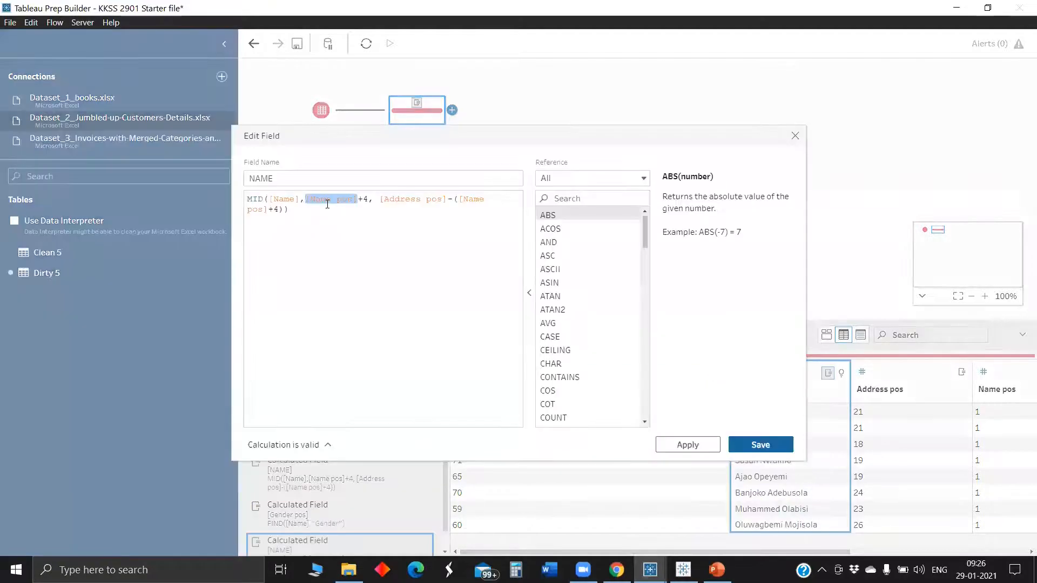
Step: In the copied NAME calculation, set the start argument to [Address pos]+7 and replace [Address pos] in the length argument with Age po
type("[Address pos]")
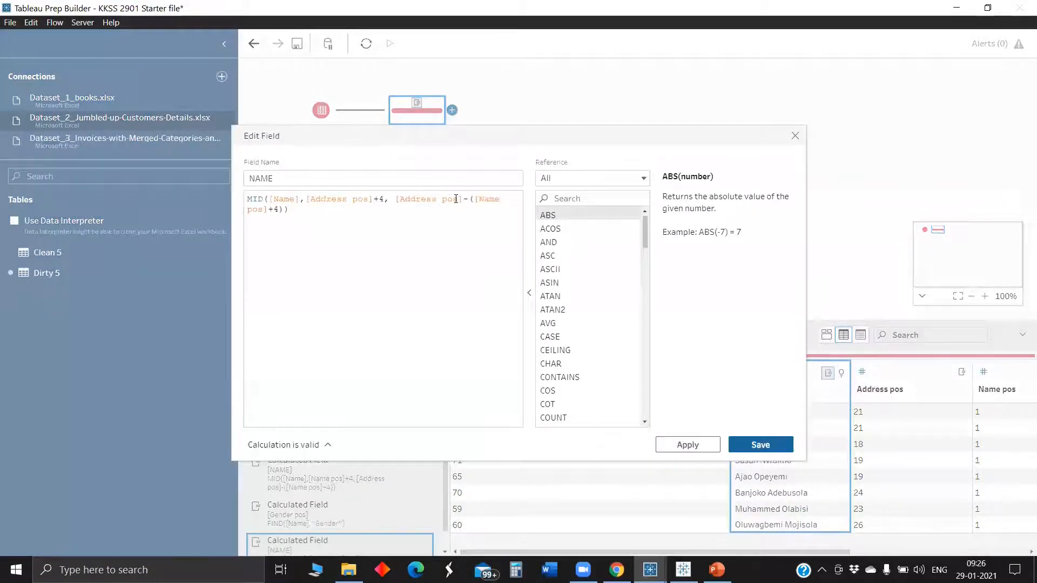
left_click_drag(463, 199, 395, 199)
type("Age ")
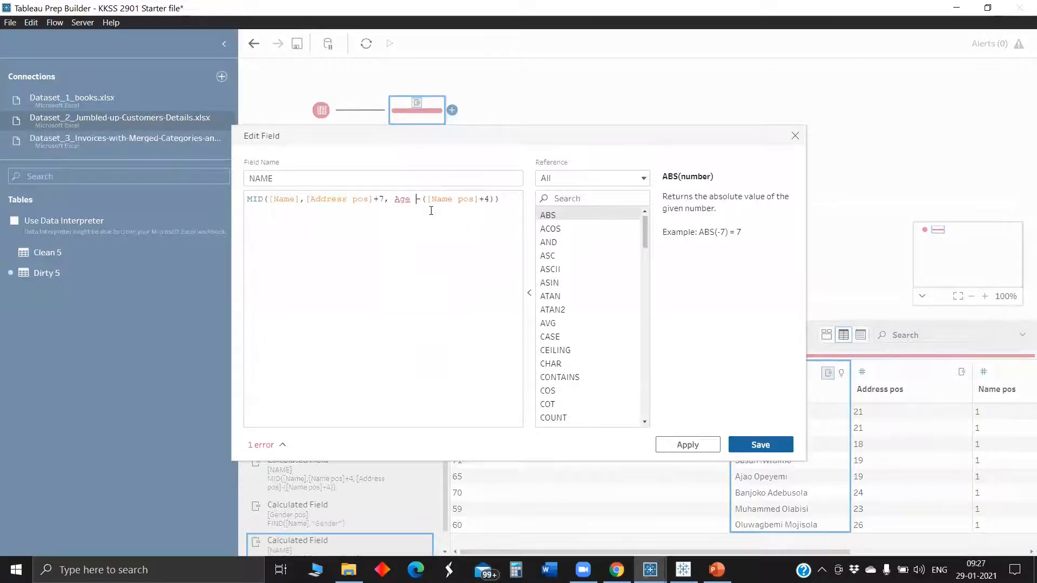
type("po")
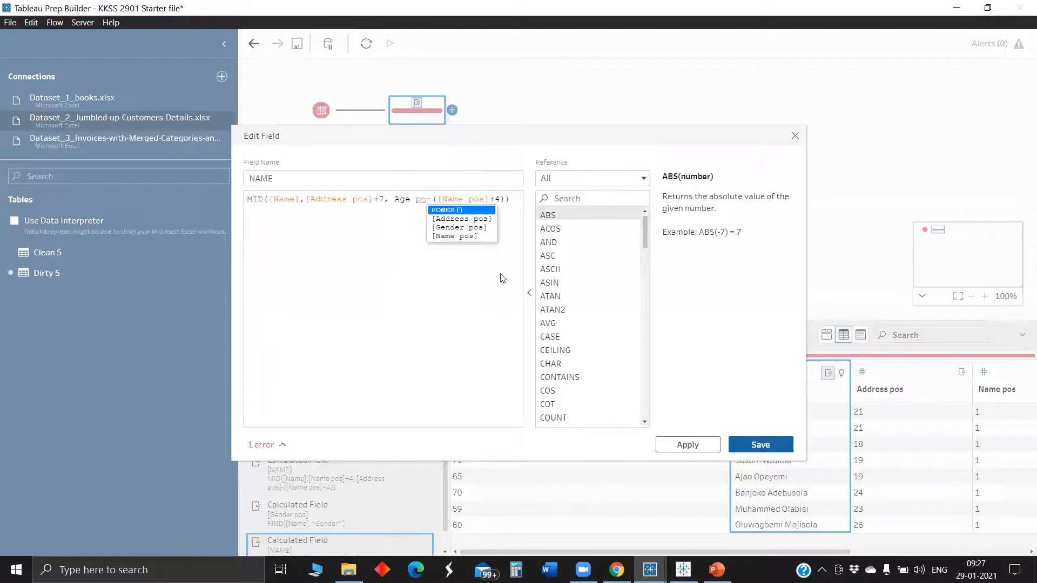
Step: Rename the copied NAME calculation as Address and save it
double_click(291, 185)
type("Address")
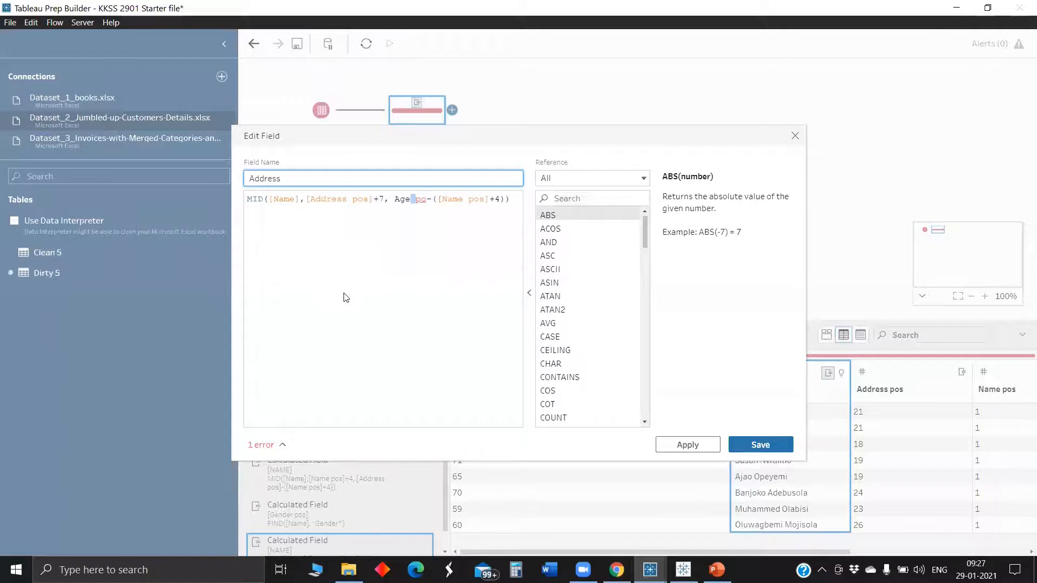
left_click(761, 444)
Step: Add an Age pos calculation defined as FIND([Name],"Age") at the end of the changes
left_click(410, 461)
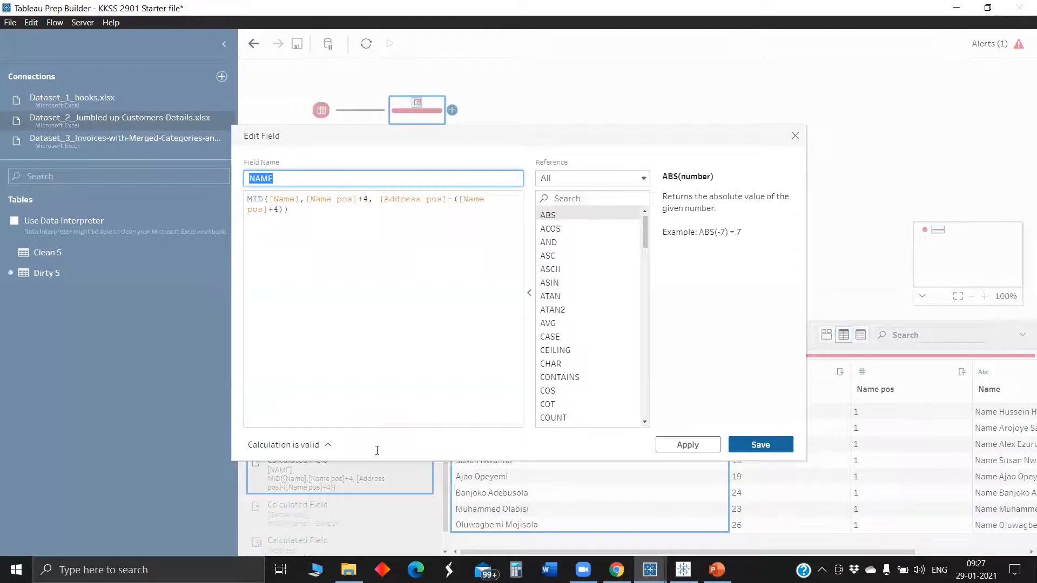
left_click(384, 506)
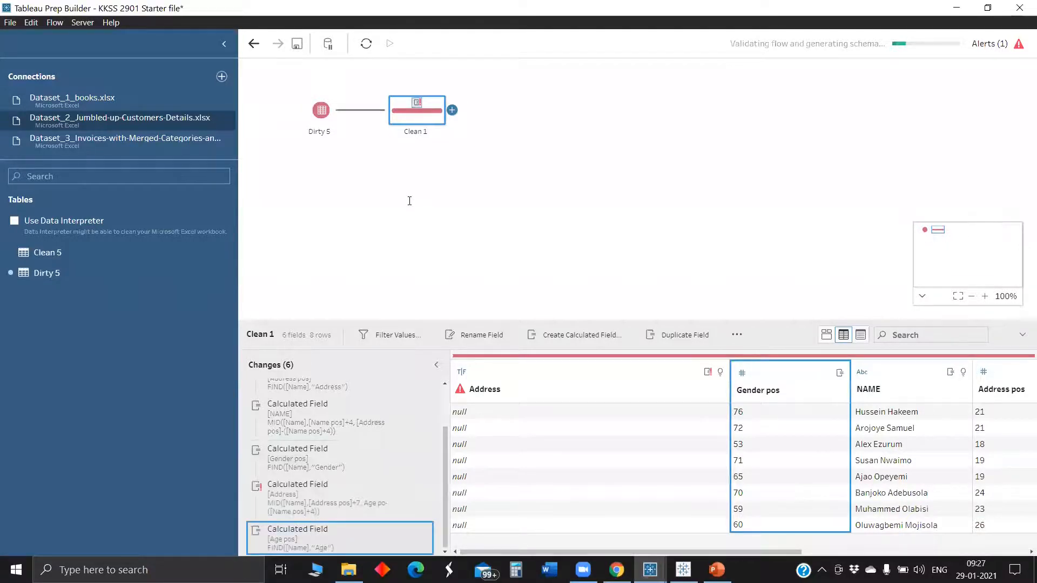
Step: Copy the faulty Address calculation and paste it after the Age pos calculation
double_click(375, 489)
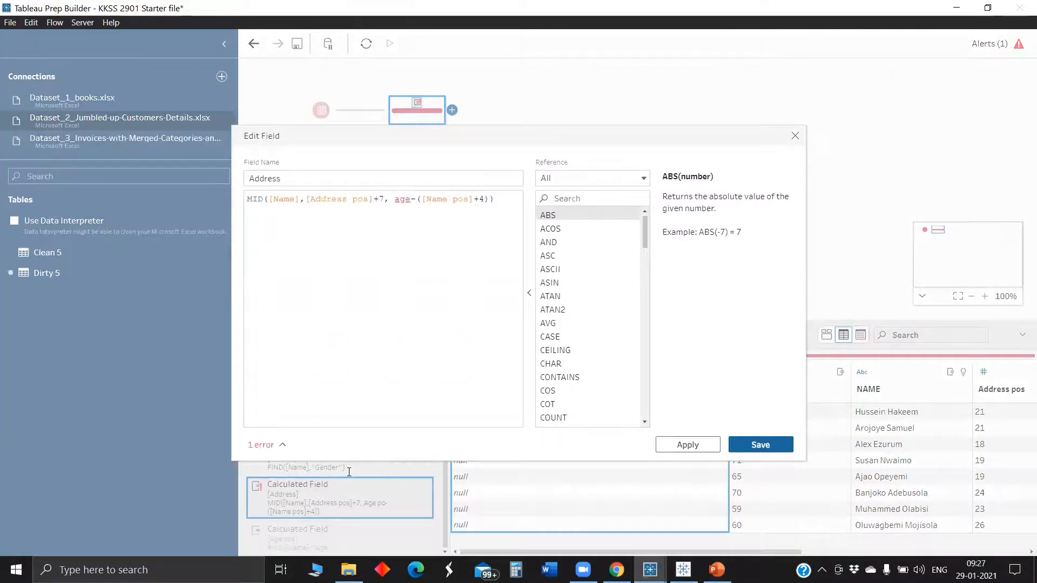
right_click(370, 486)
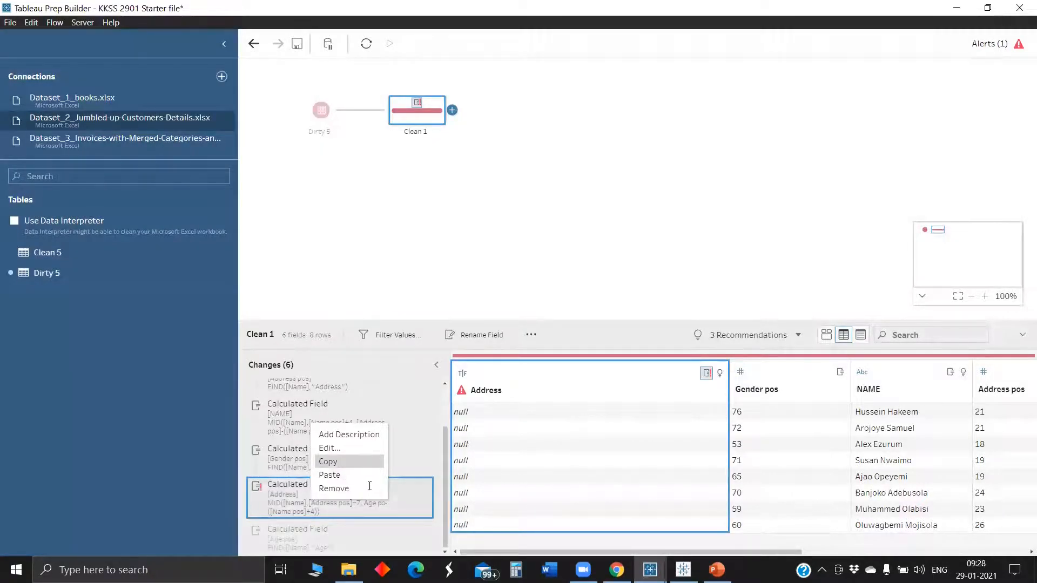
left_click(398, 538)
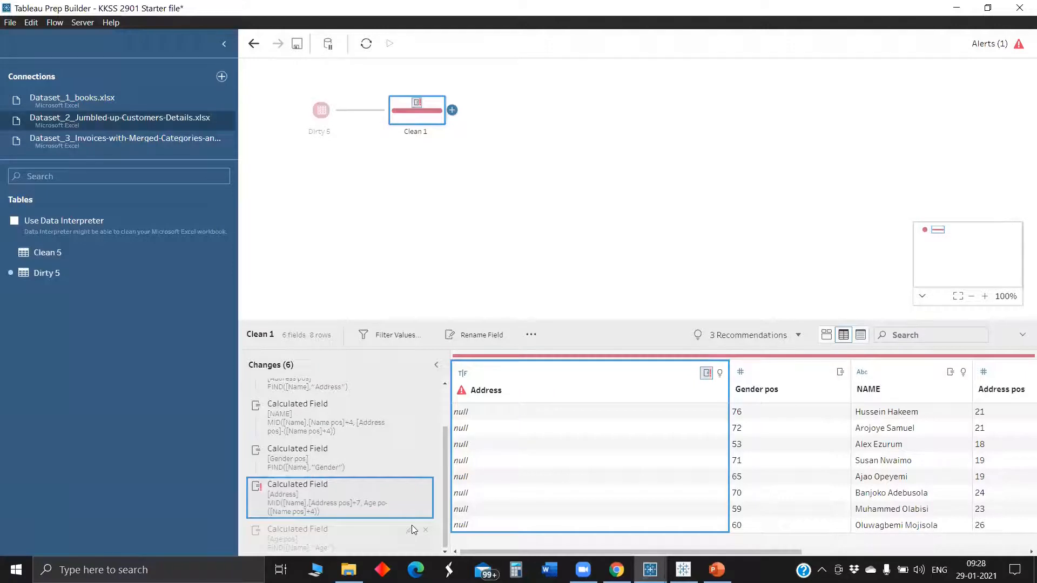
left_click(412, 525)
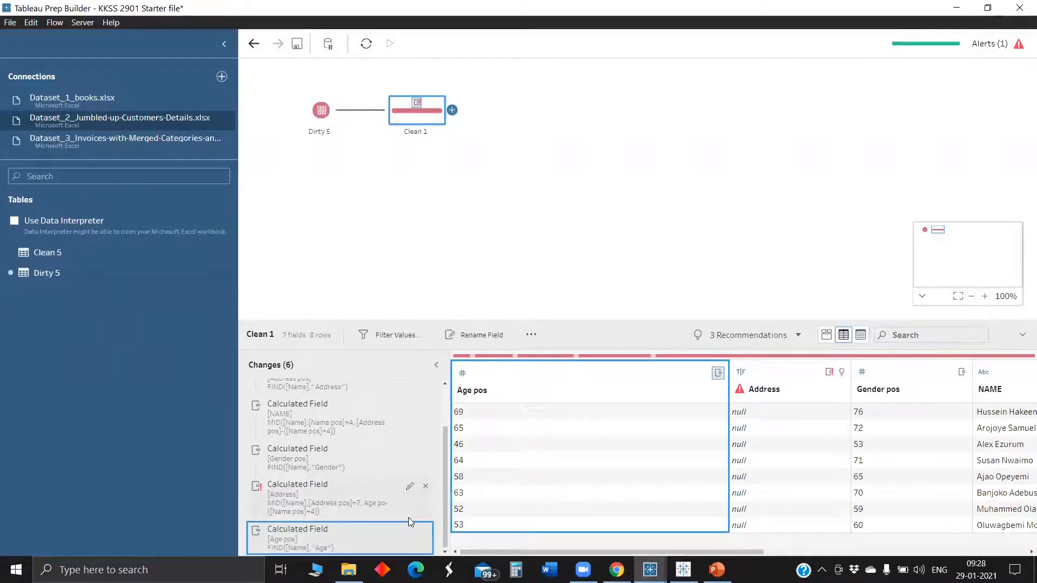
key("ctrl+v")
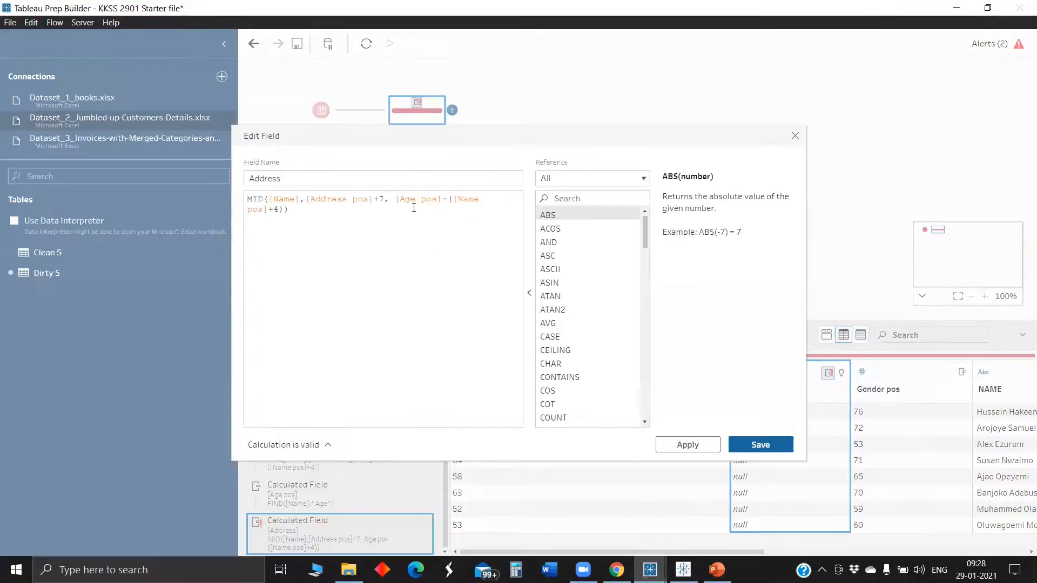
Step: Replace [Name pos]+4 in the pasted Address formula with a copy of [Address pos]+7 and save the calculation
double_click(382, 199)
key("shift+Left")
key("shift+Left")
key("shift+Left")
key("shift+Left")
key("shift+Left")
key("shift+Left")
key("shift+Left")
key("shift+Left")
key("shift+Left")
key("shift+Left")
key("shift+Left")
key("shift+Left")
key("shift+Left")
key("shift+Left")
key("ctrl+c")
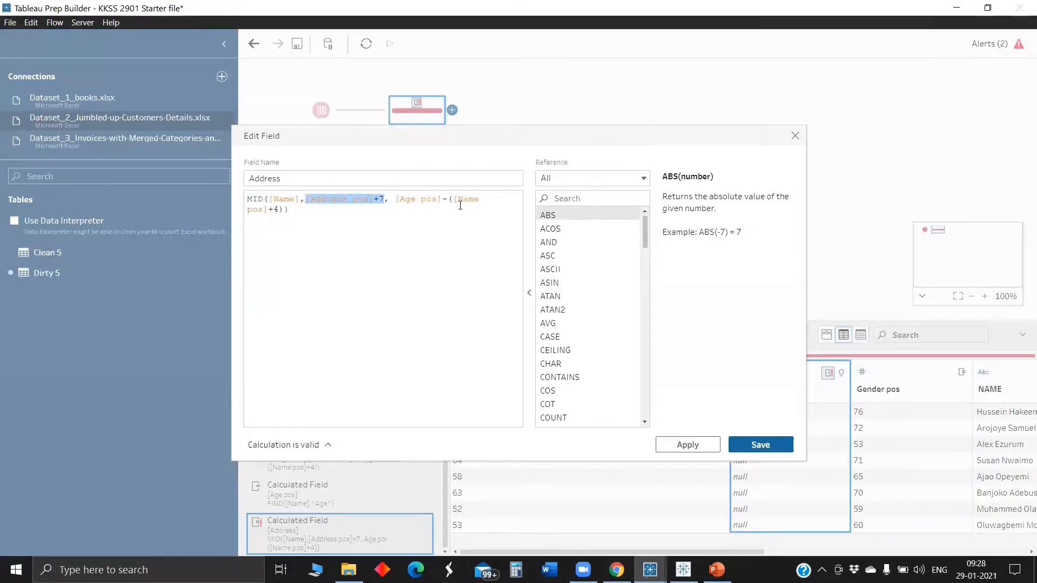
left_click_drag(279, 210, 454, 201)
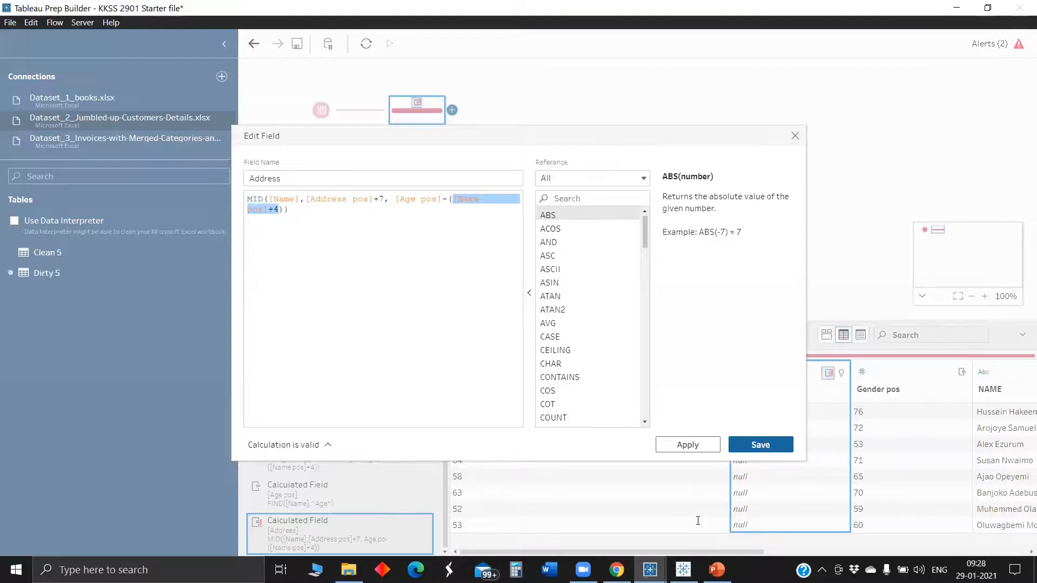
key("ctrl+v")
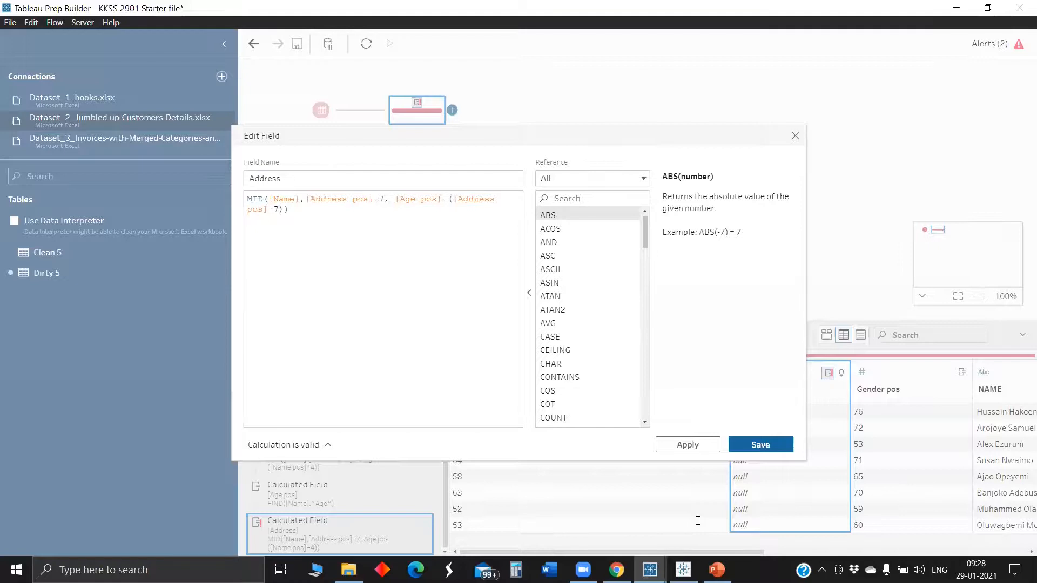
left_click(760, 445)
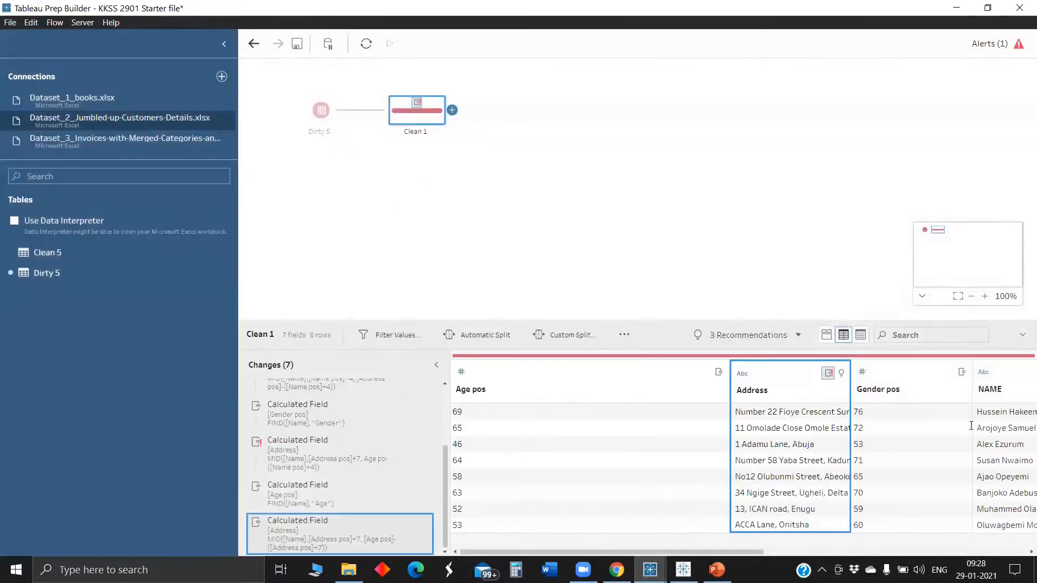
Step: Paste a copy of the Address calculation at the end, rename it Age and set its MID start position to [Age pos]+3
left_click(773, 509)
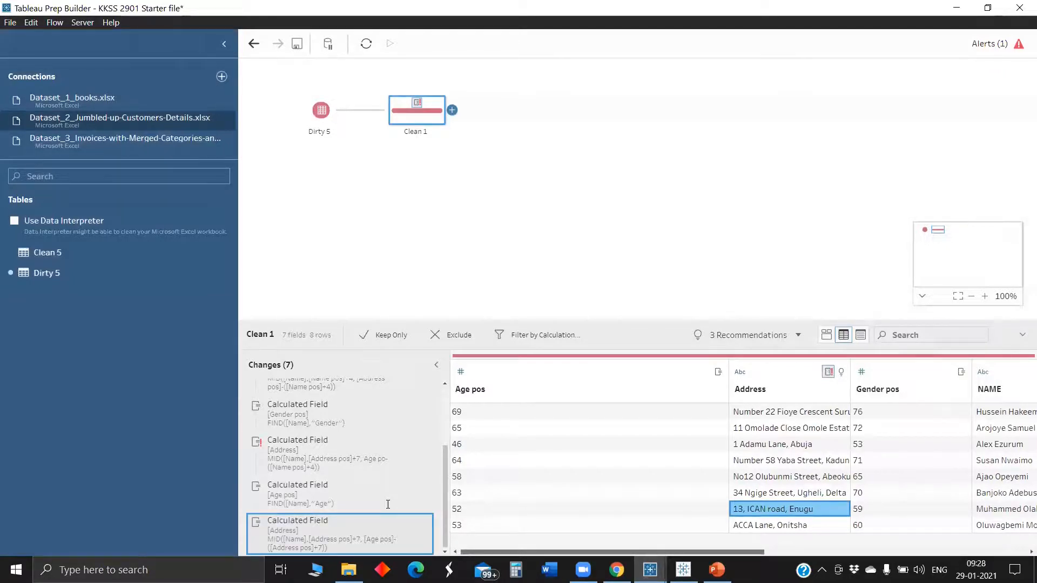
left_click_drag(424, 486, 408, 500)
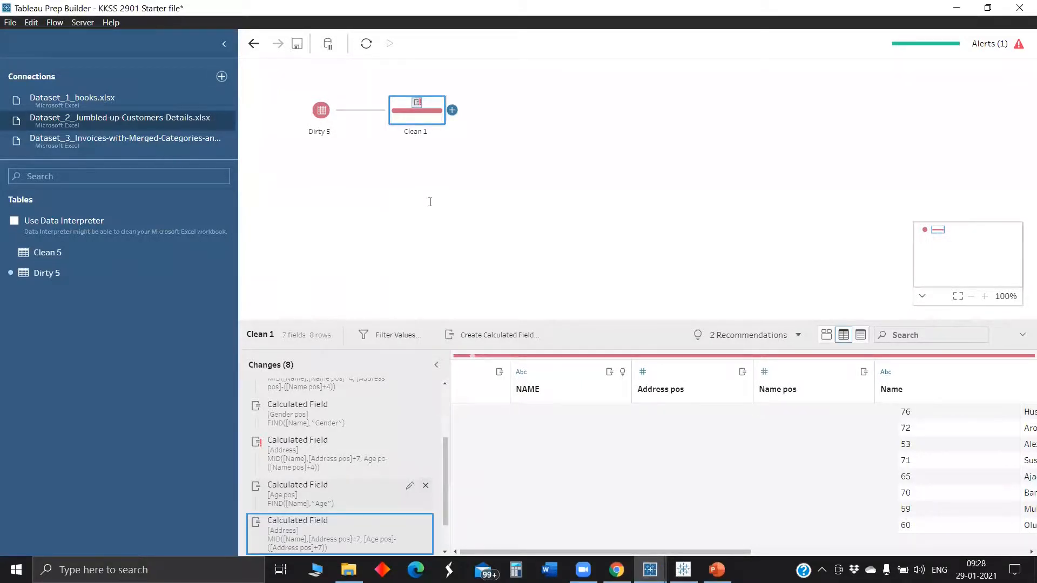
double_click(321, 200)
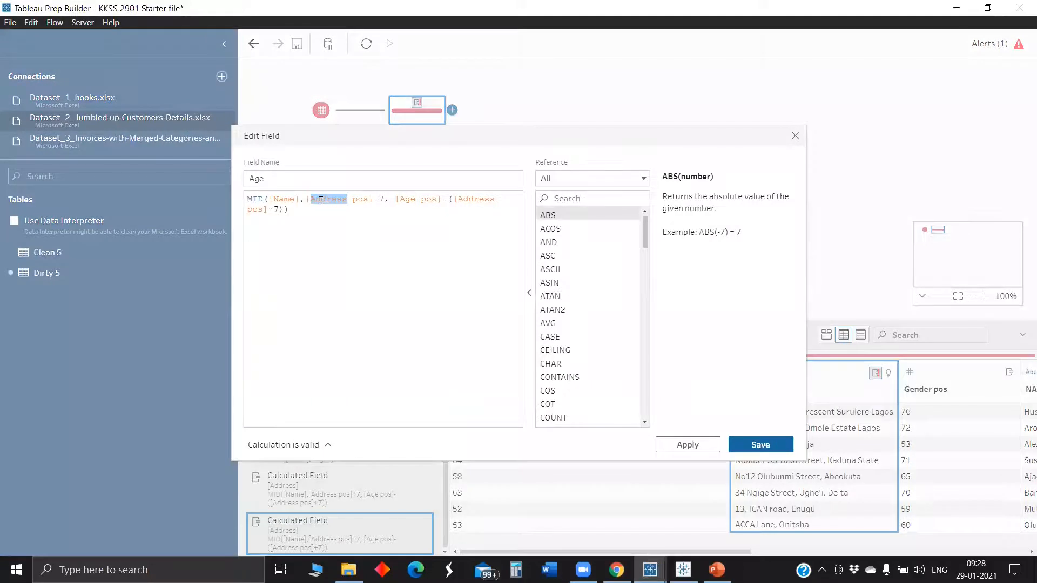
left_click_drag(373, 200, 315, 200)
key("shift+Left")
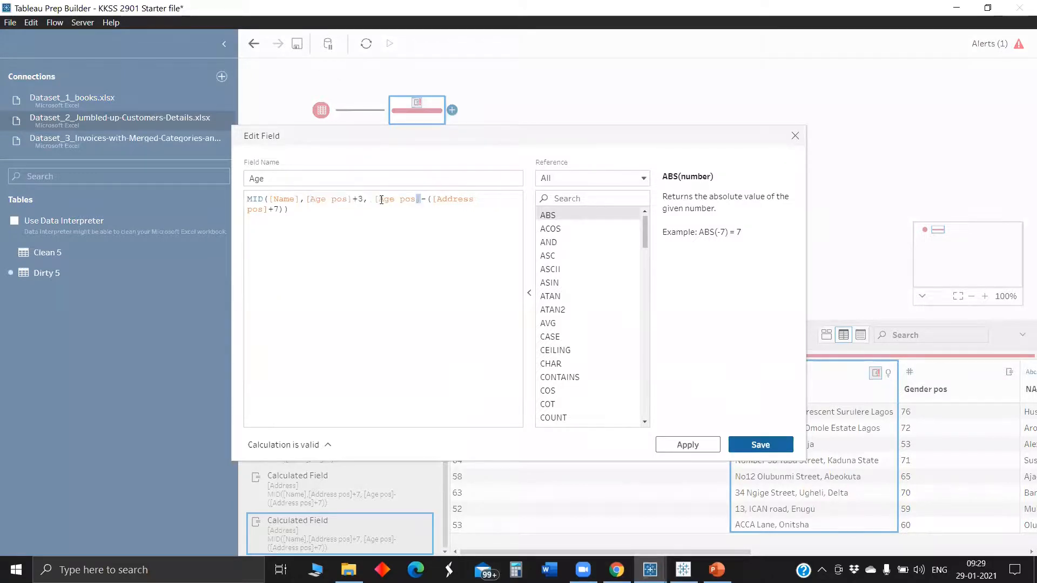
Step: Set the Age formula's length argument to [Gender pos]-([Age pos]+3) and save the calculation
left_click_drag(420, 200, 376, 199)
type("[Gender pos]")
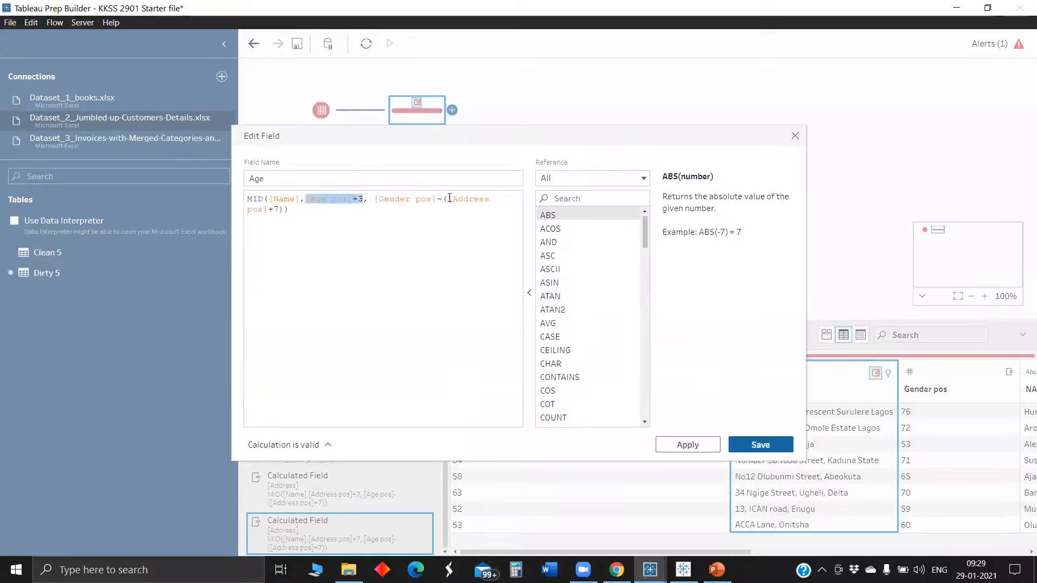
left_click_drag(279, 209, 449, 199)
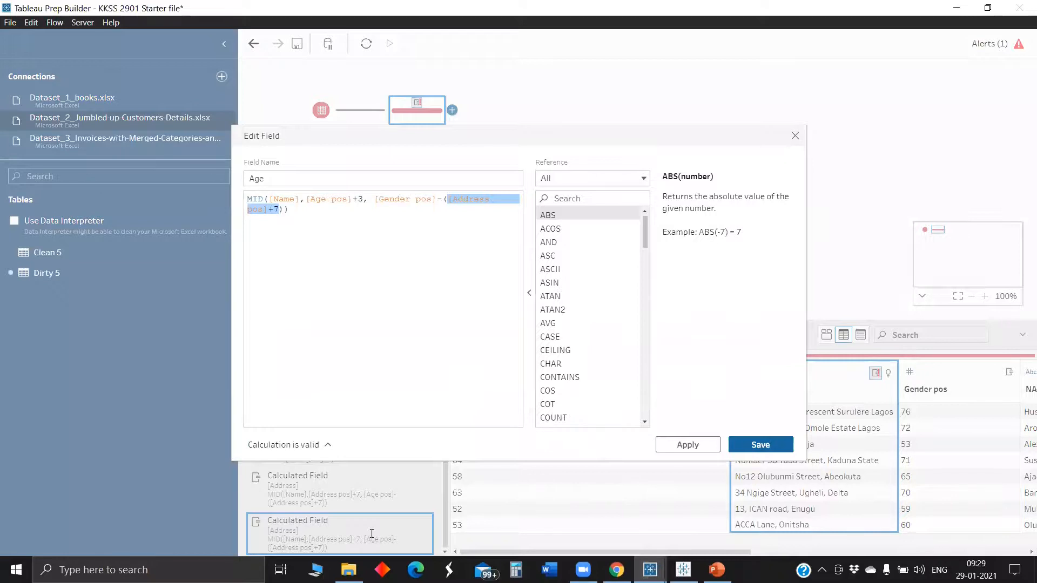
type("[Age pos]+3")
left_click(761, 445)
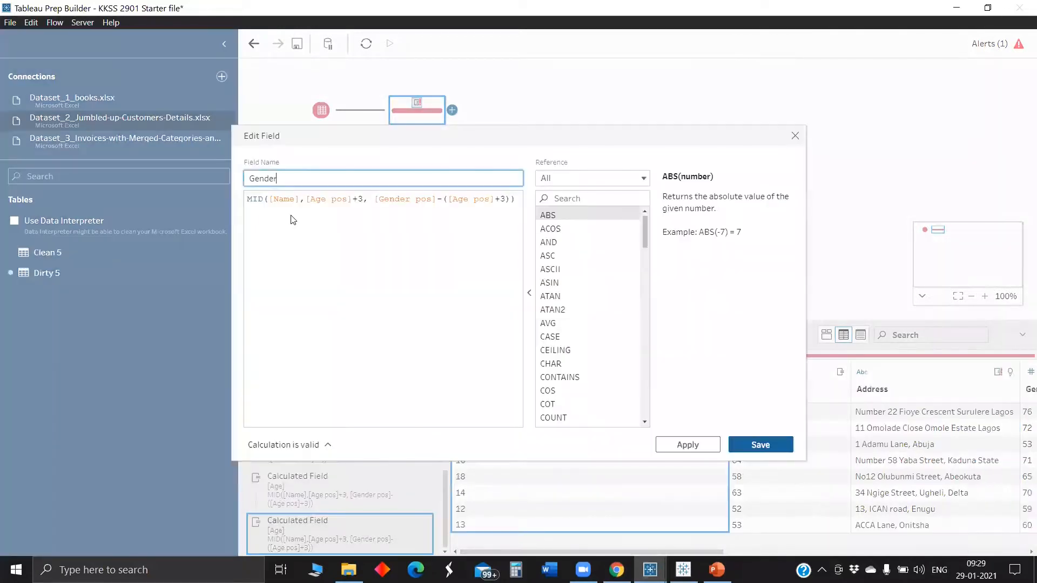
Step: Set the MID start position to [Gender pos]+6 in the Gender calculation copied from Age
left_click(337, 199)
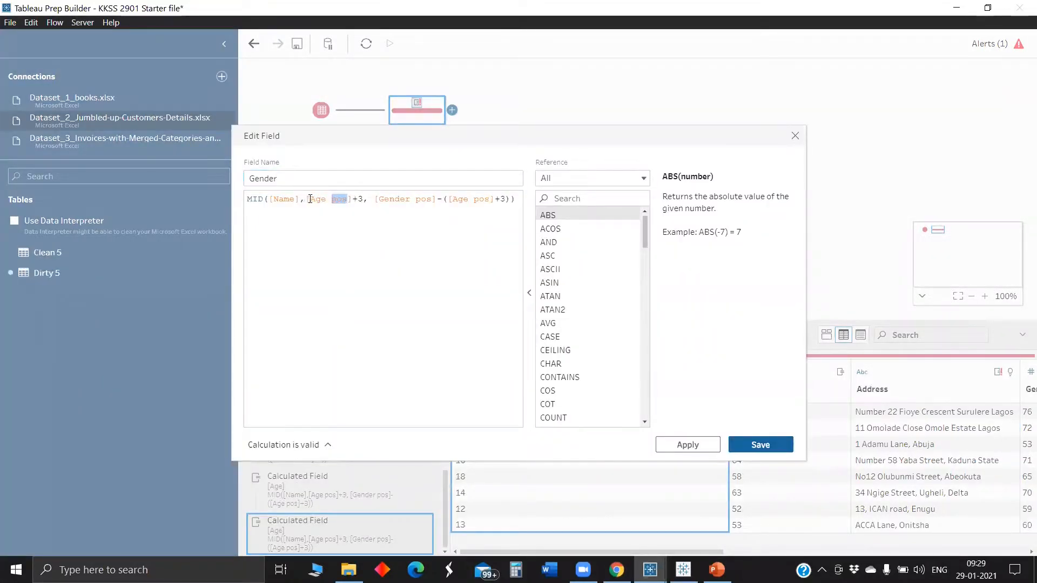
left_click_drag(352, 199, 308, 199)
type("gen")
key("Return")
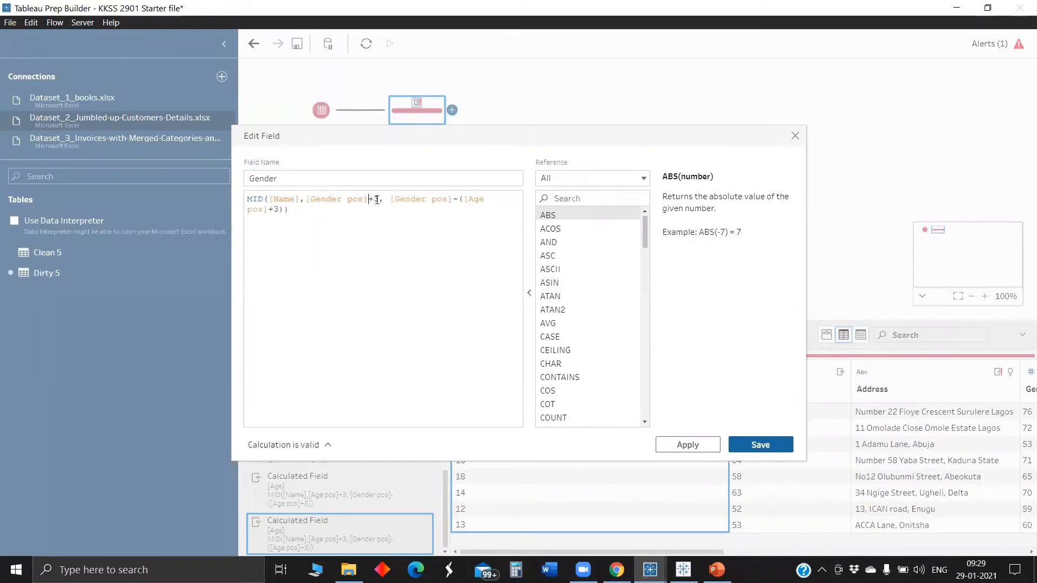
double_click(378, 199)
type("6")
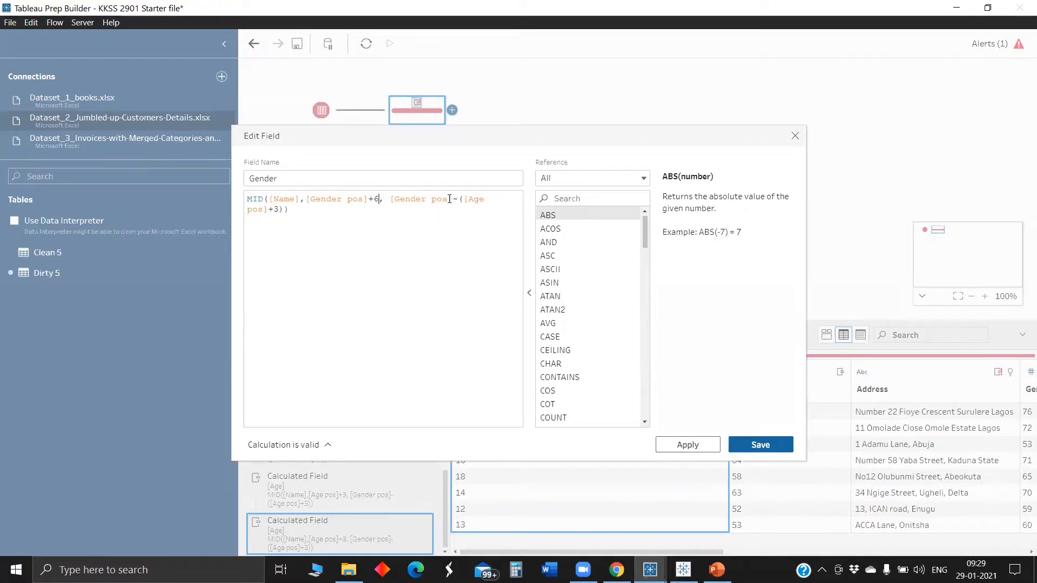
Step: Remove the length argument from the Gender formula so it reads MID([Name],[Gender pos]+6), and save the calculation
left_click_drag(393, 207, 287, 213)
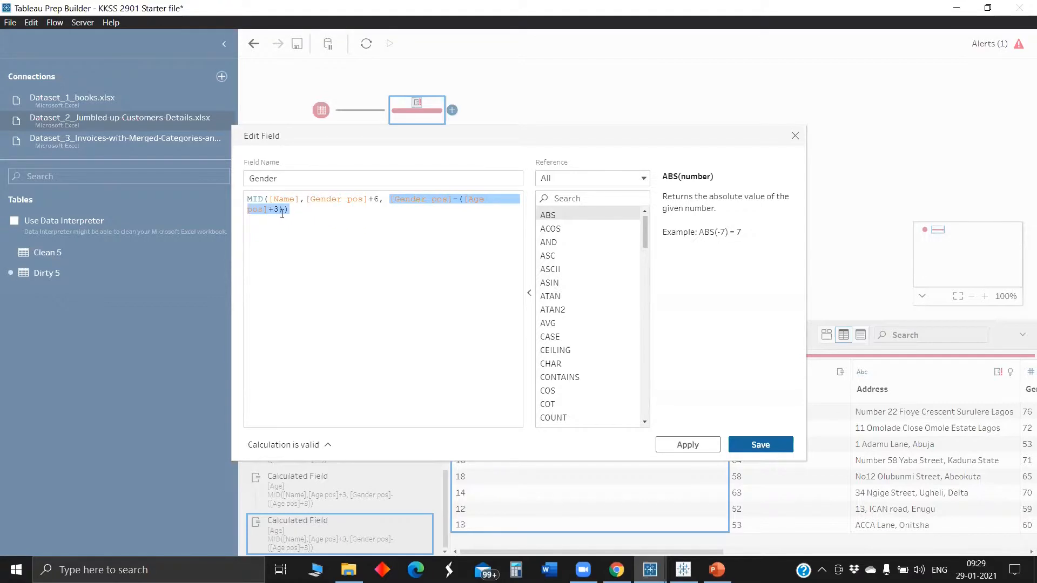
key("BackSpace")
key("BackSpace")
key("BackSpace")
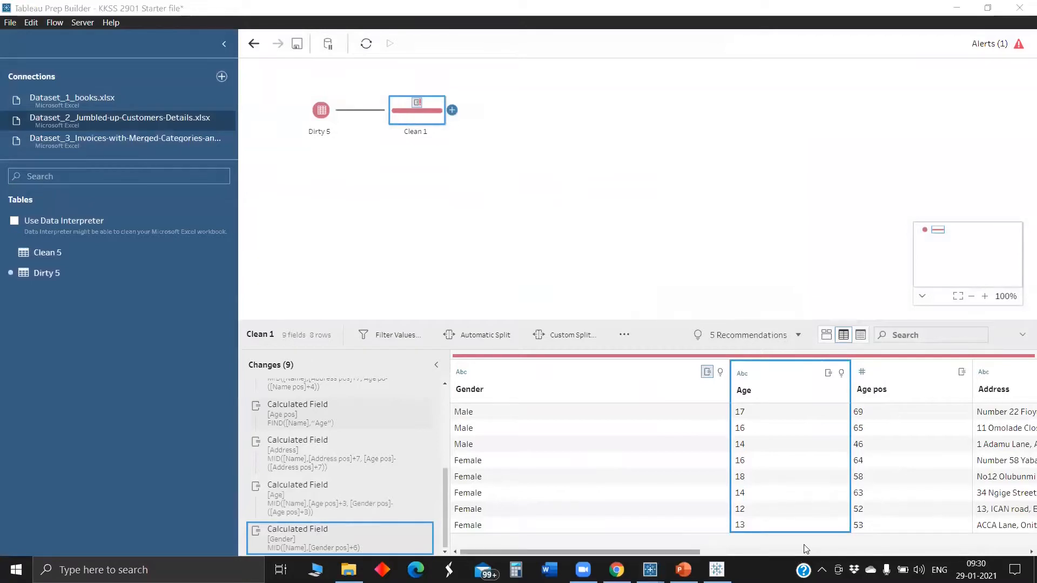
left_click_drag(580, 552, 673, 552)
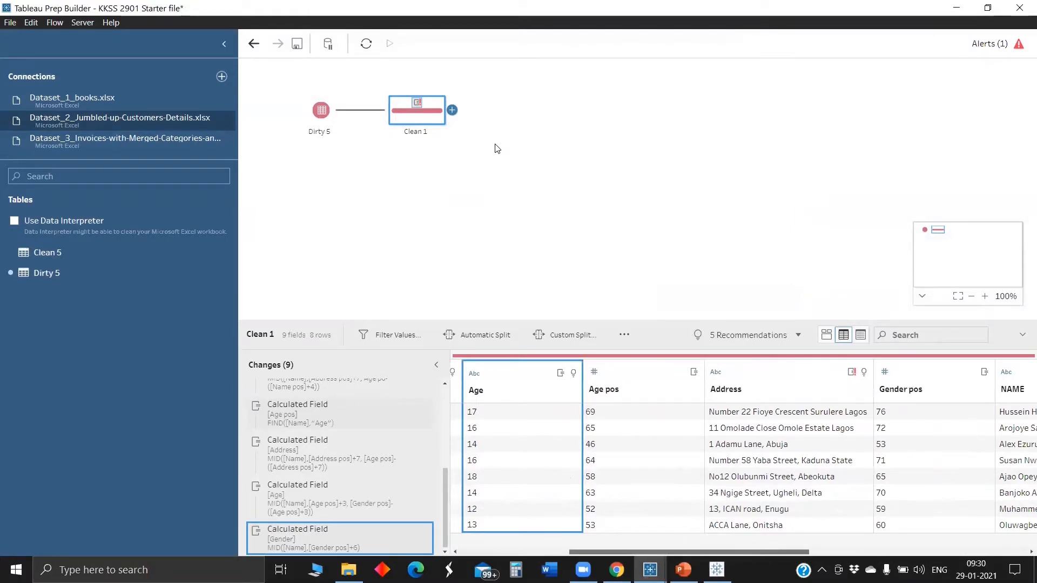
Step: Add a clean step after Clean 1 and remove the Age pos, Gender pos, Address pos, Name pos and original Name fields
left_click(452, 111)
left_click(489, 77)
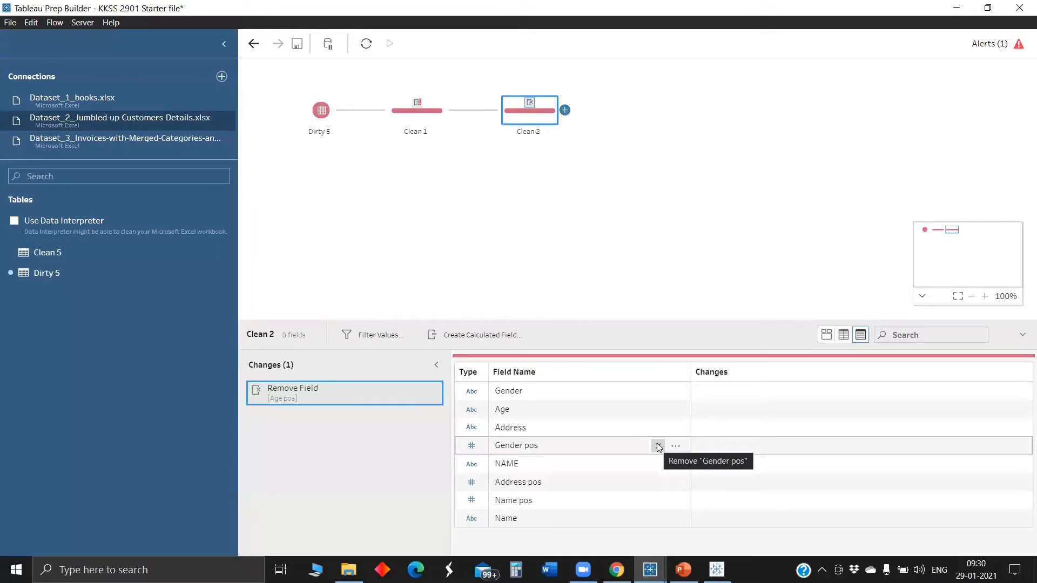
left_click(658, 446)
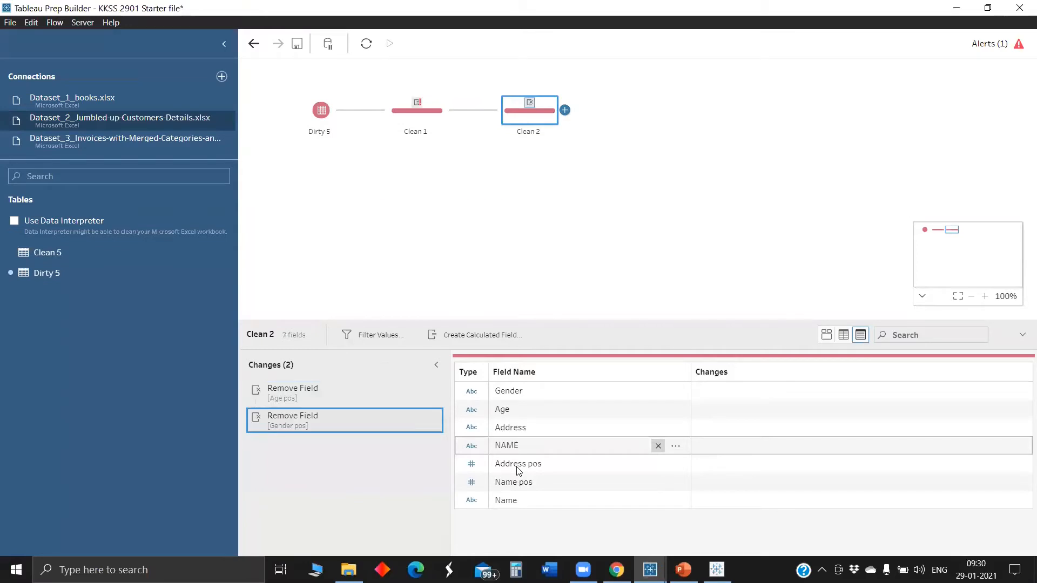
left_click(658, 464)
left_click(657, 464)
left_click(658, 464)
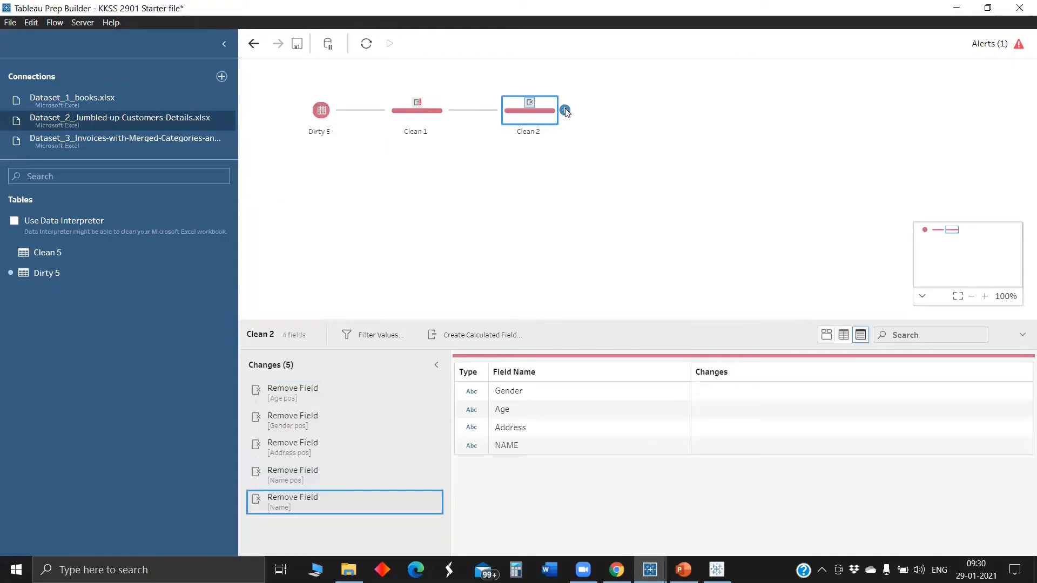
Step: Open the choices for adding a step after Clean 2
left_click(565, 110)
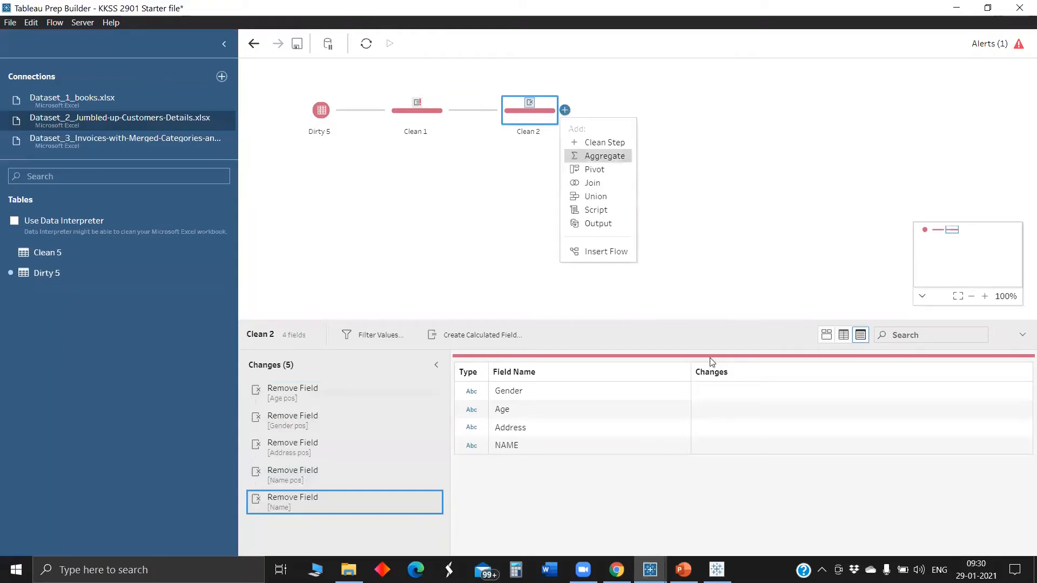